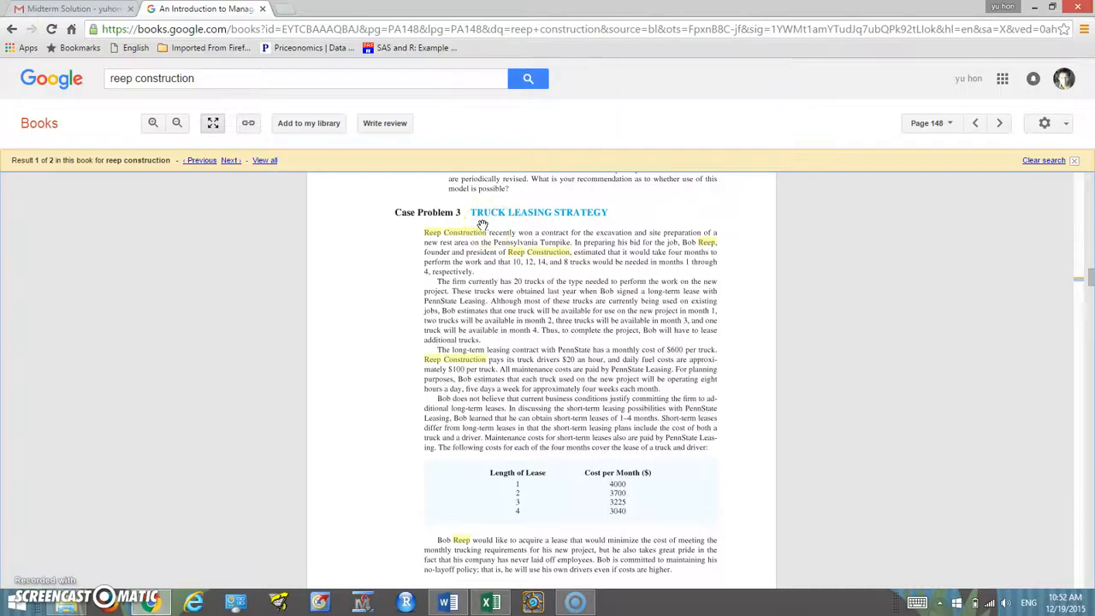
Read the Truck Leasing Strategy case problem, including the truck requirements and the lease cost table.
mouse_move(451, 227)
left_mouse_down()
mouse_move(440, 233)
mouse_move(445, 255)
mouse_move(439, 248)
mouse_move(495, 236)
mouse_move(487, 263)
left_mouse_up()
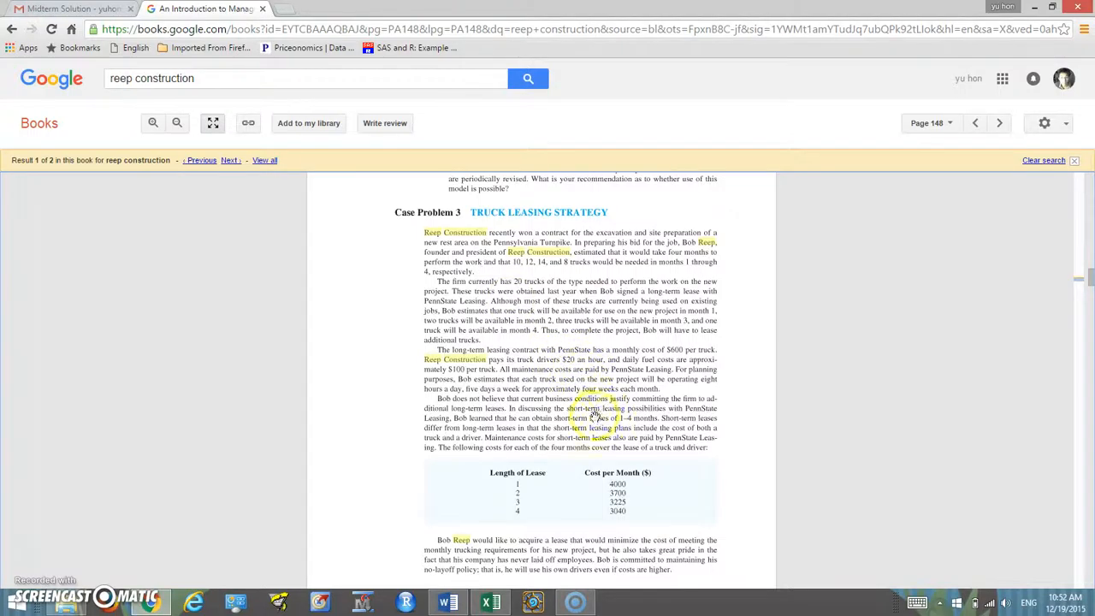
scroll(599, 455, "down", 1)
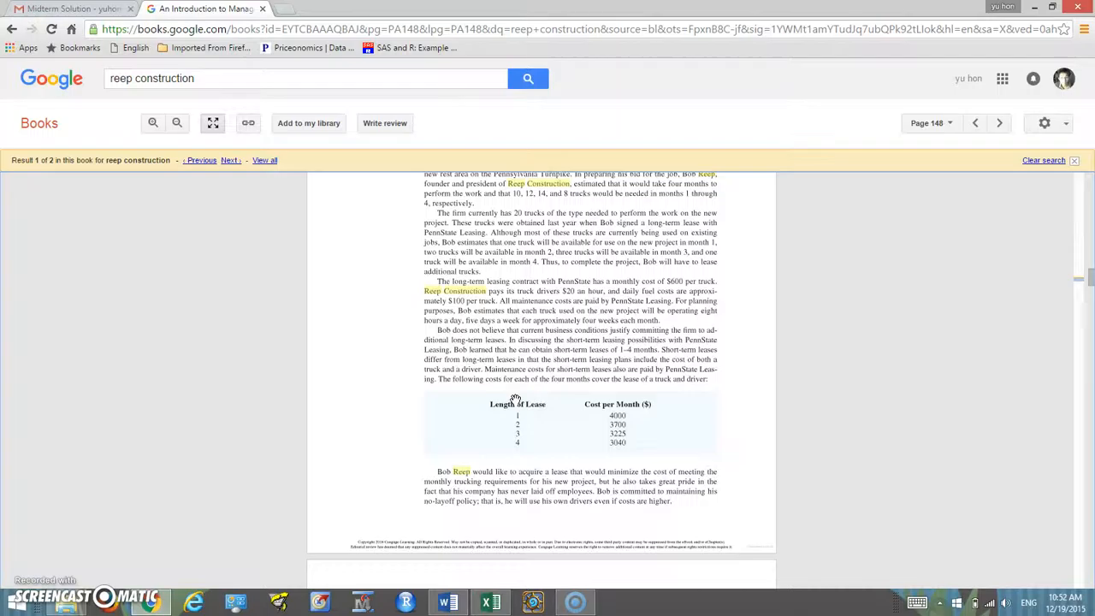
scroll(516, 400, "up", 1)
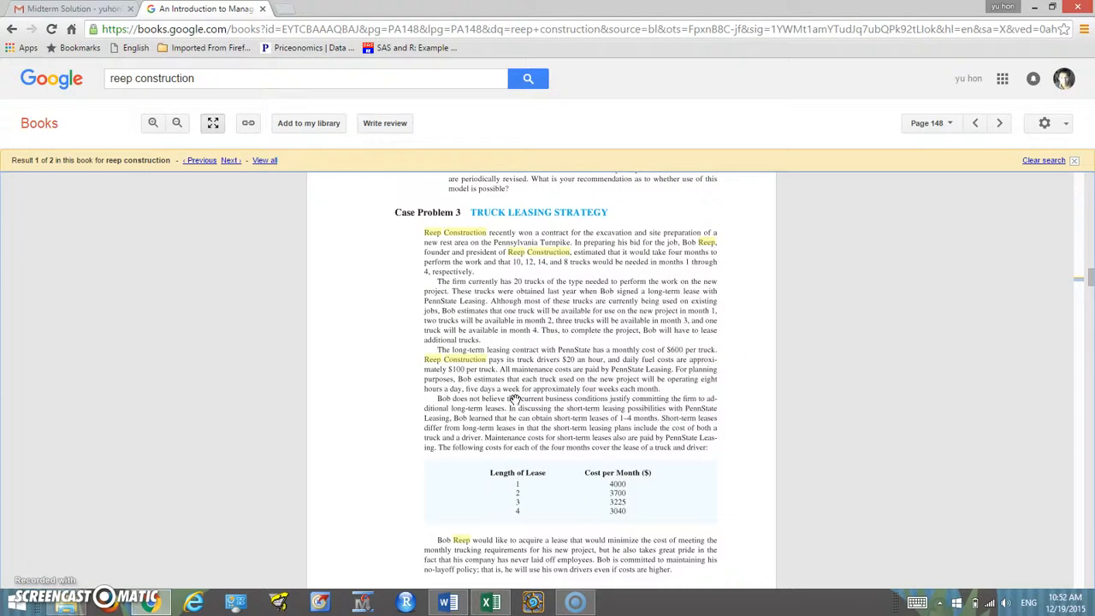
Switch to the Excel workbook and finish the open entry of 0 in the Month 4 long-term lease cell F21.
left_click(490, 602)
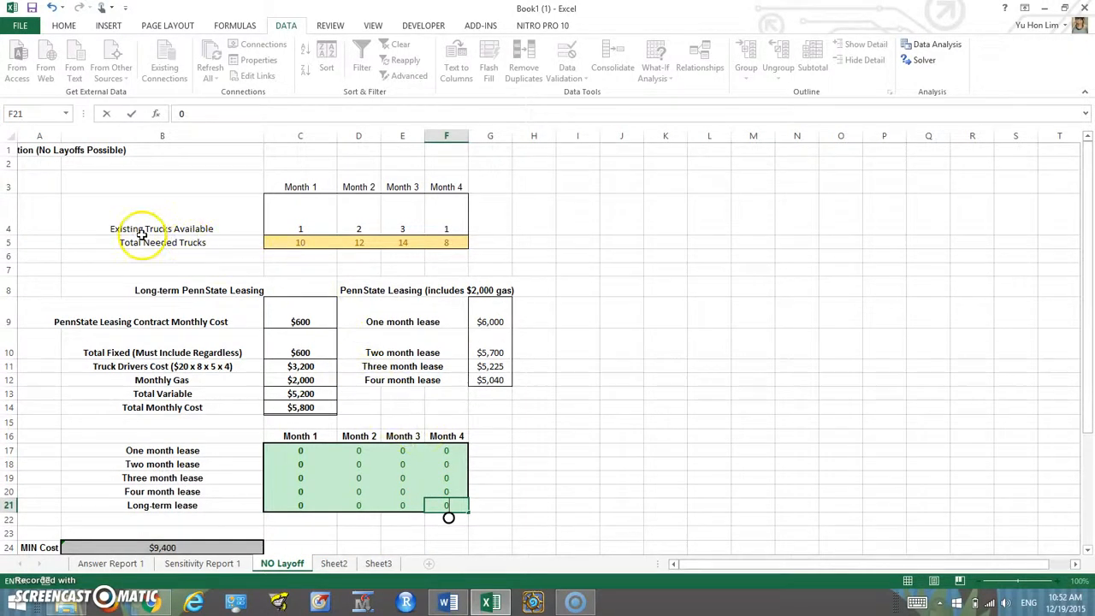
scroll(272, 277, "down", 3)
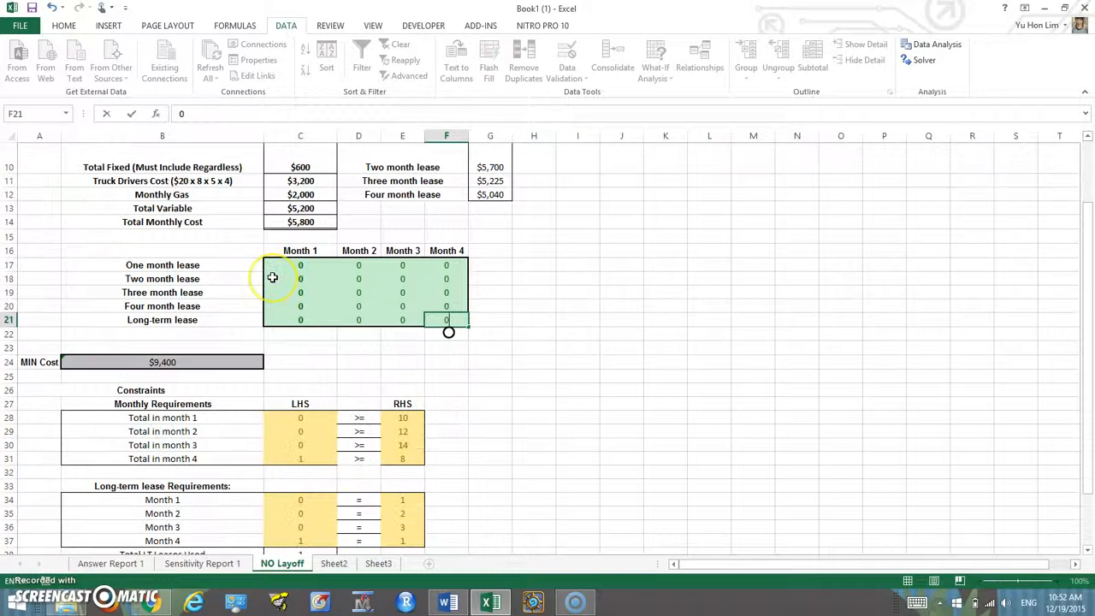
scroll(272, 277, "up", 3)
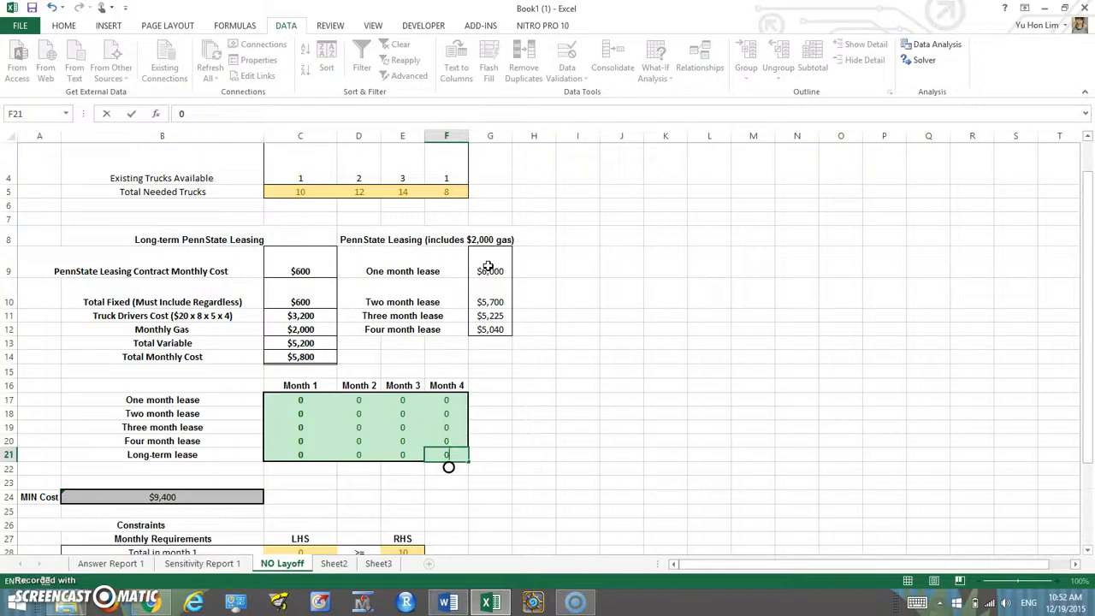
scroll(488, 268, "up", 2)
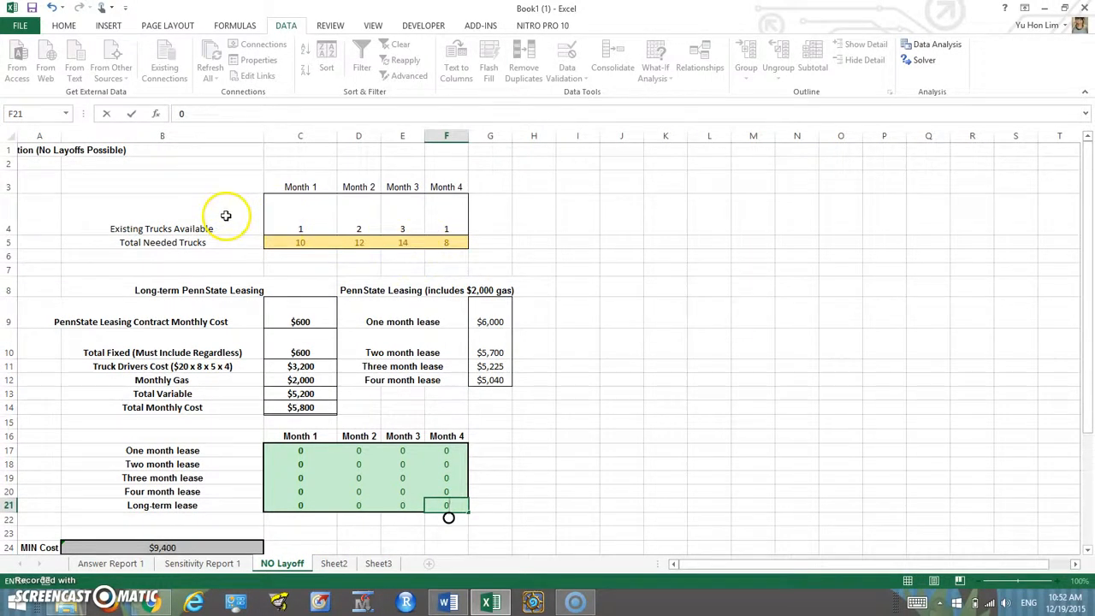
left_click_drag(232, 216, 452, 213)
left_click(242, 286)
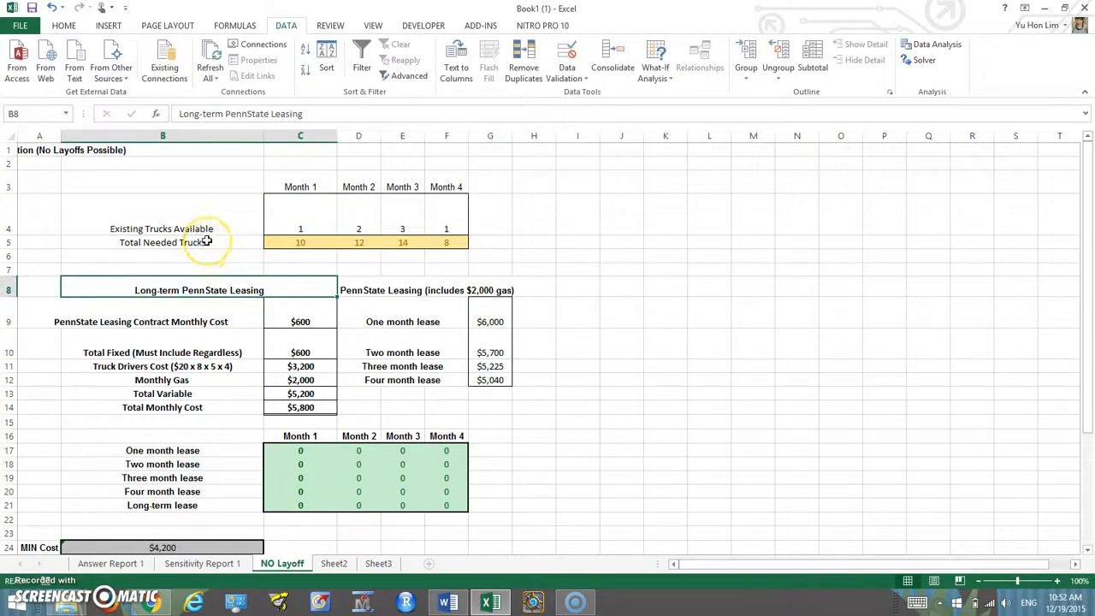
Look over the NO Layoff sheet's truck, cost and constraint tables with the worksheet zoom reduced to 80%.
scroll(207, 242, "down", 1)
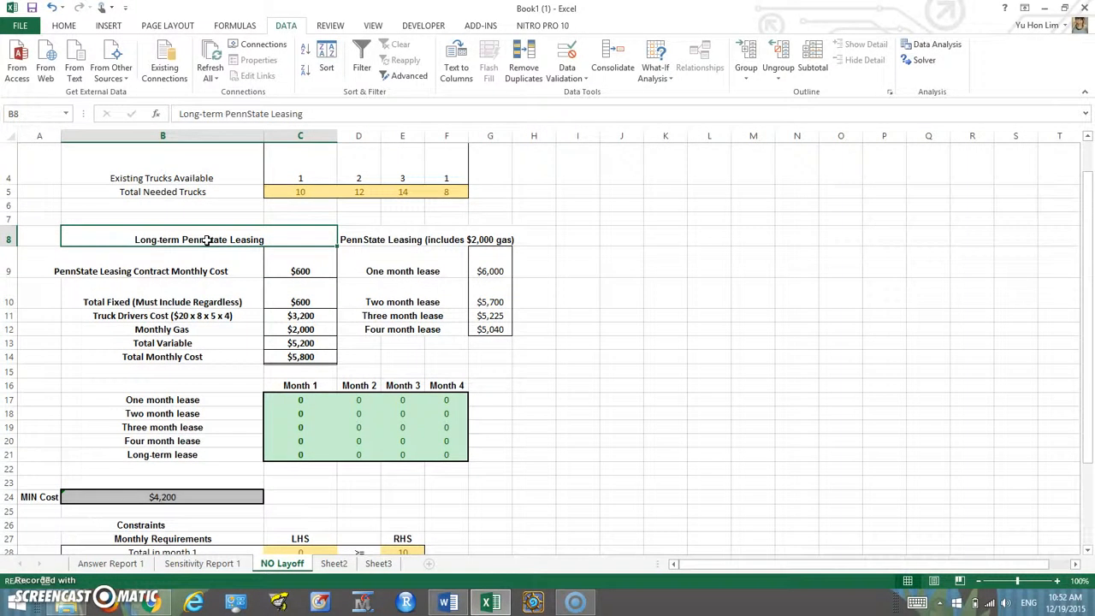
scroll(207, 242, "down", 3)
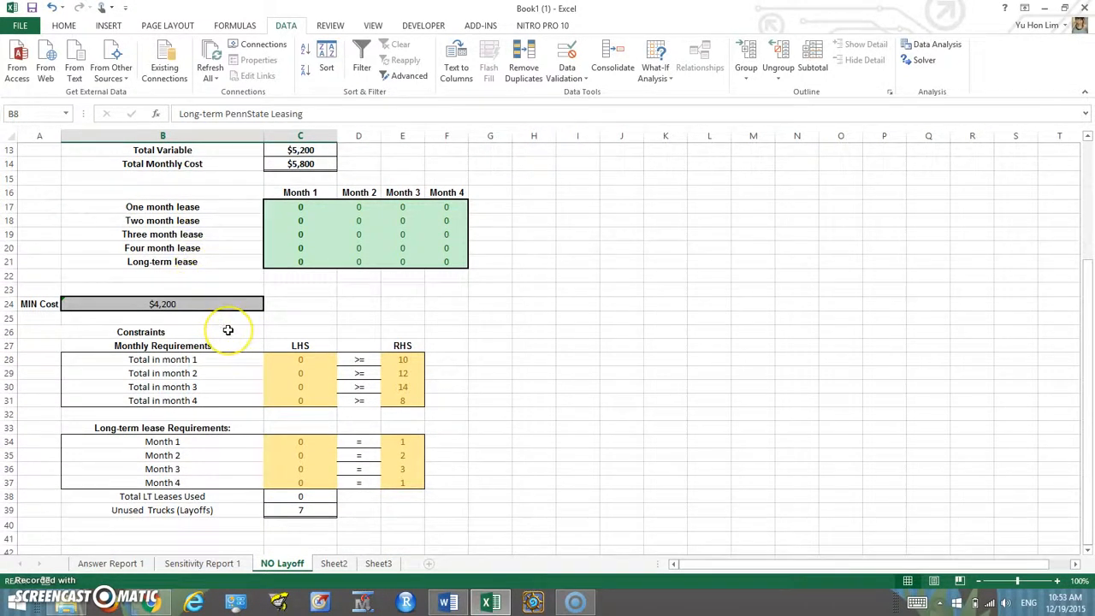
scroll(228, 331, "up", 3)
scroll(171, 276, "up", 1)
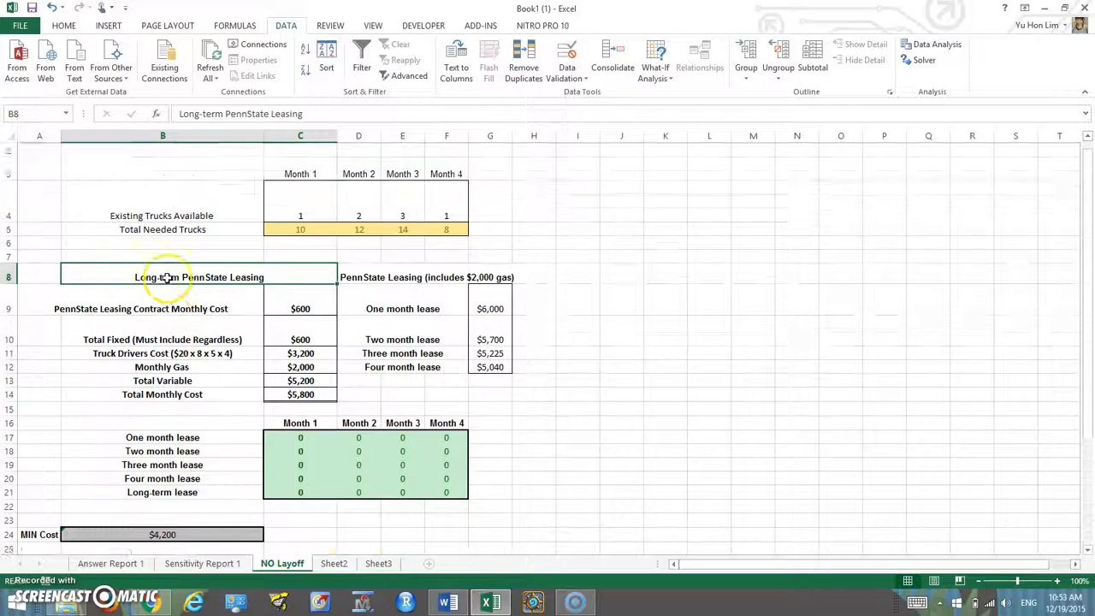
scroll(187, 331, "down", 1)
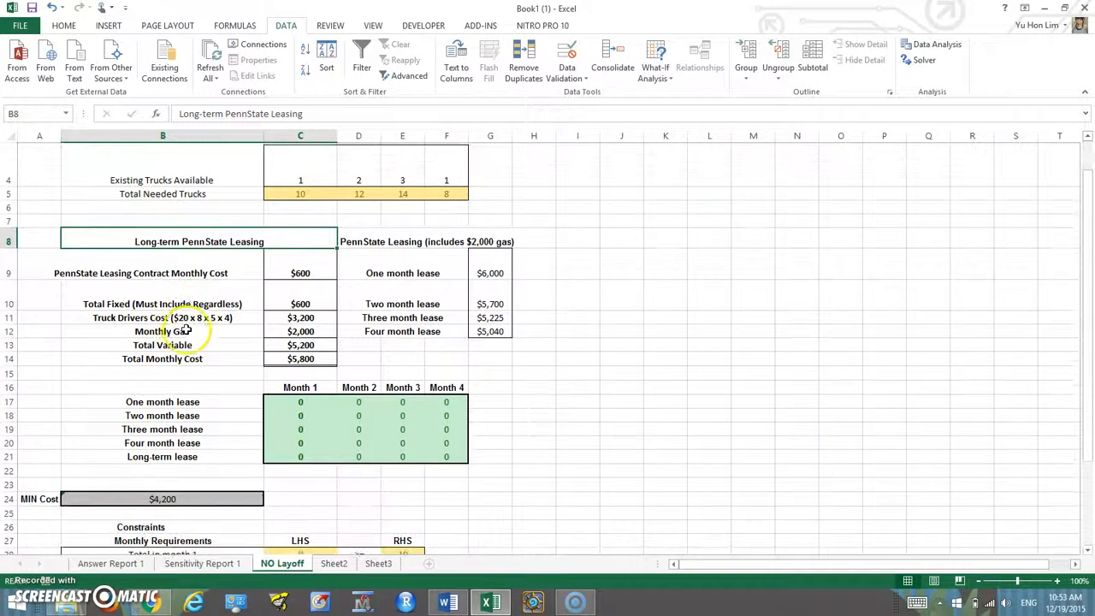
left_click(978, 581)
left_click(978, 581)
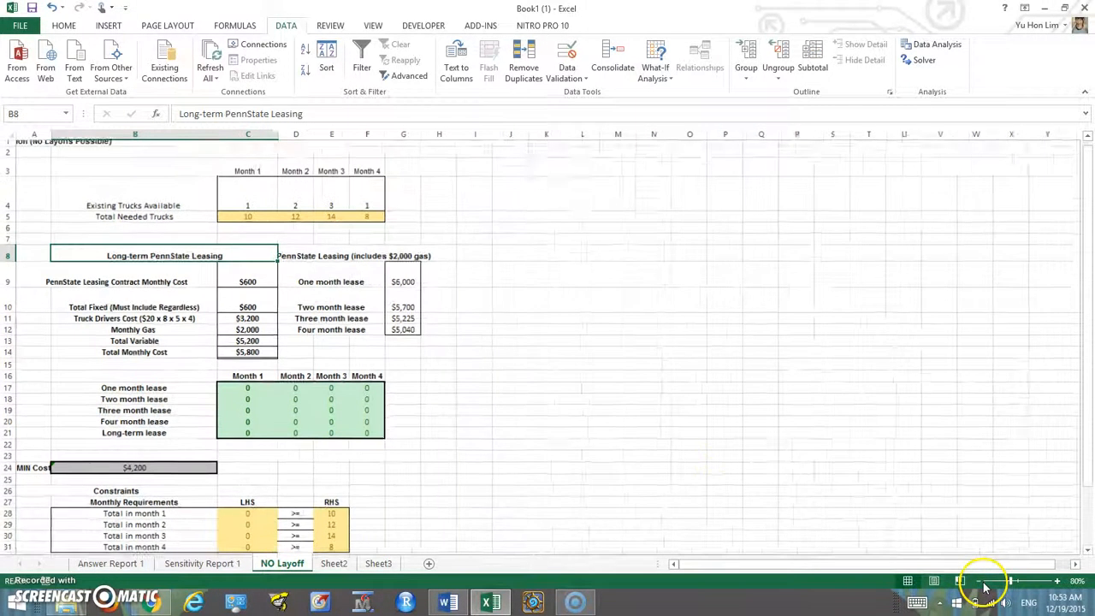
Examine how the lease costs, monthly decision cells, MIN Cost cell and constraint tables make up the no-layoff model.
scroll(541, 370, "down", 4)
scroll(541, 370, "up", 2)
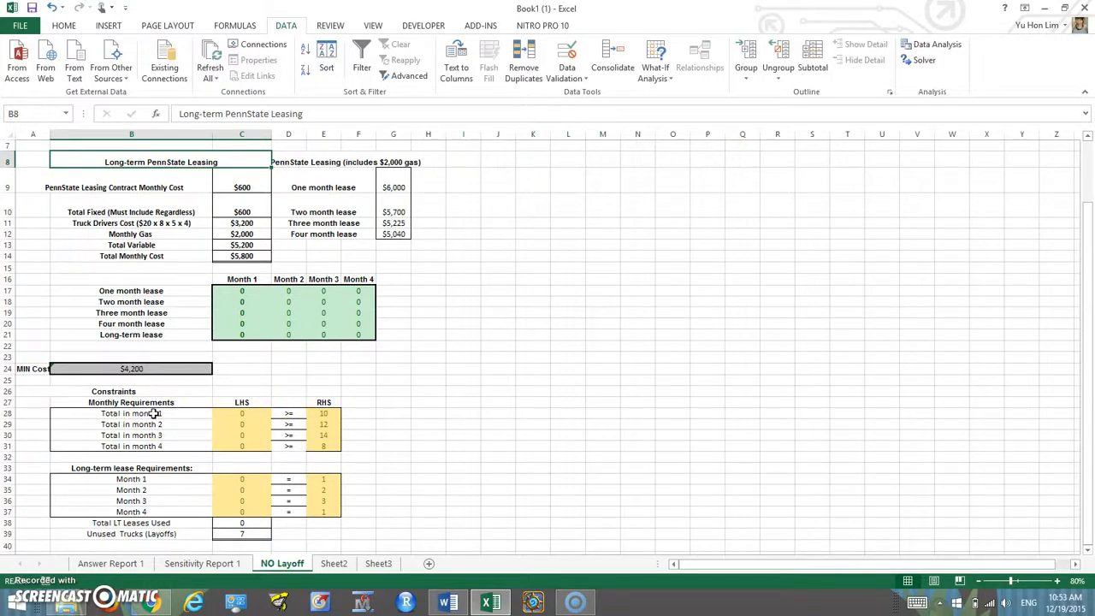
scroll(153, 414, "up", 2)
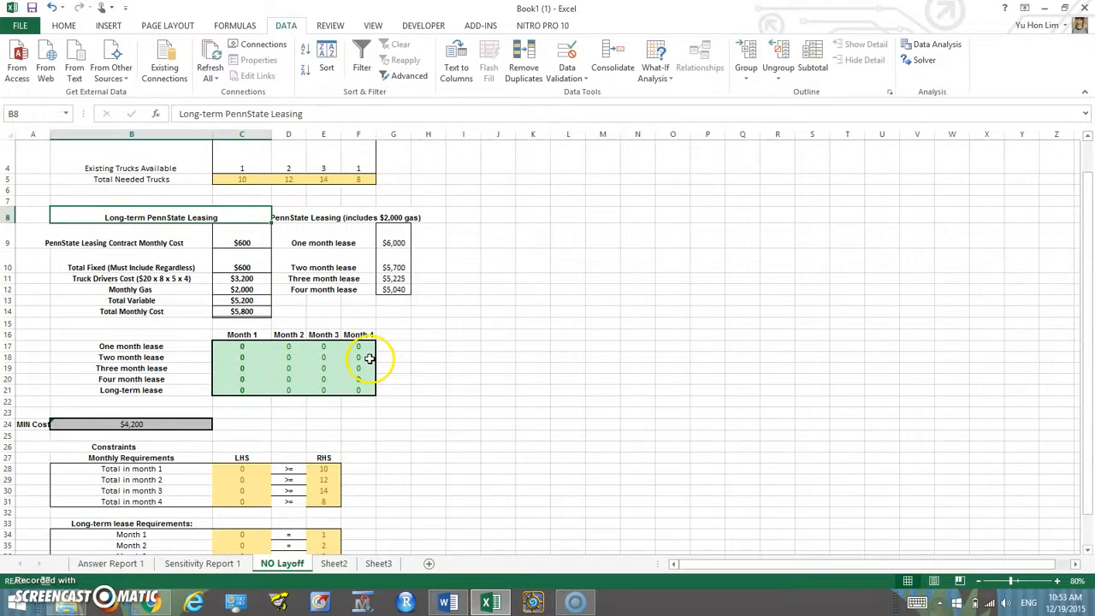
scroll(368, 359, "down", 1)
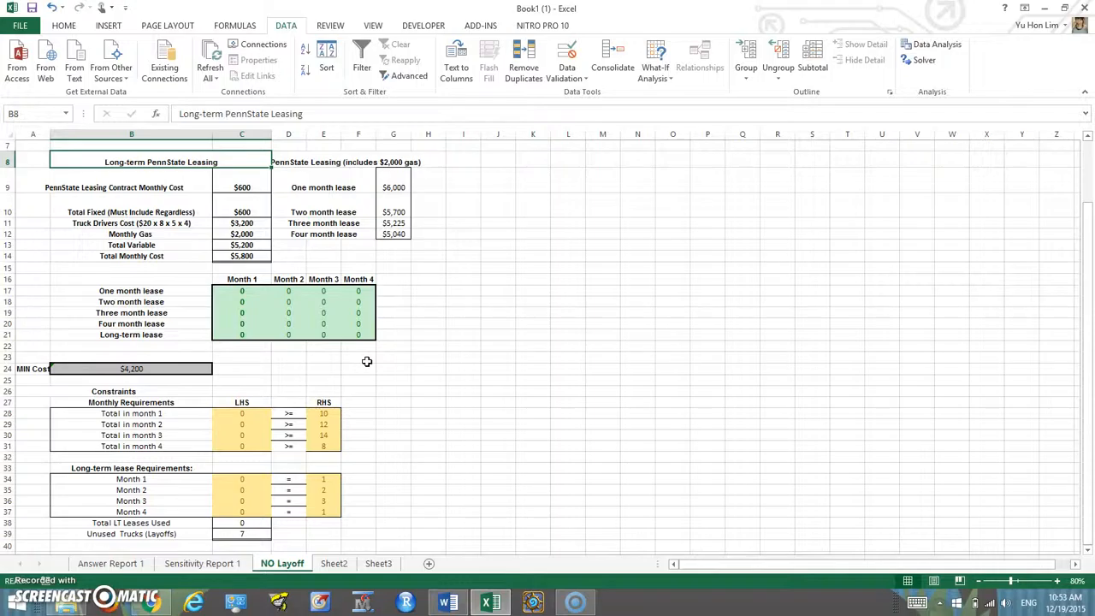
scroll(367, 362, "up", 1)
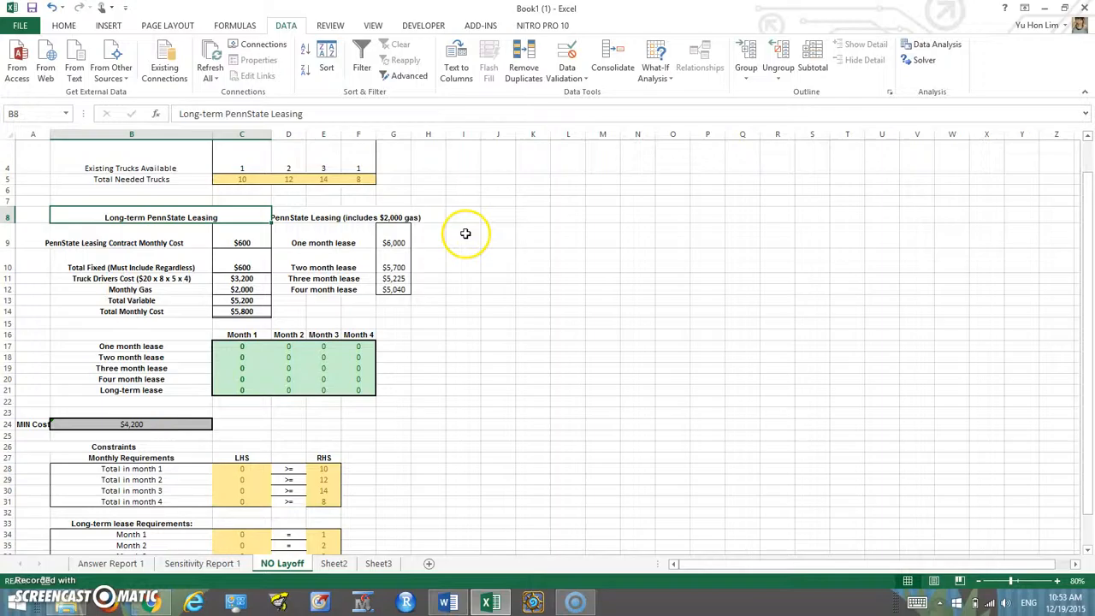
scroll(397, 249, "down", 1)
scroll(397, 249, "up", 1)
scroll(398, 249, "down", 1)
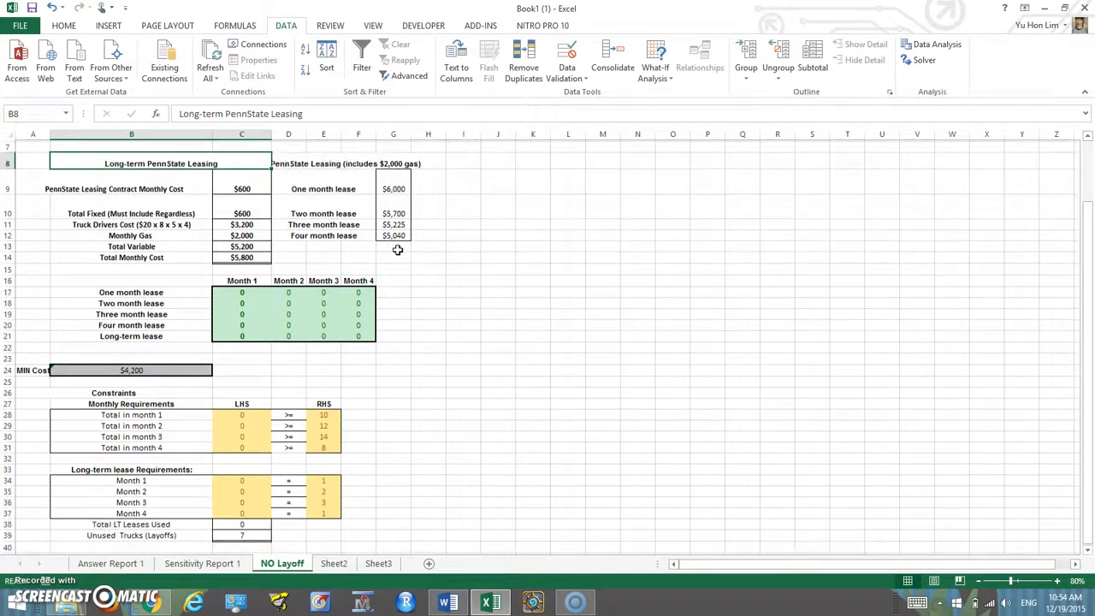
scroll(397, 249, "down", 1)
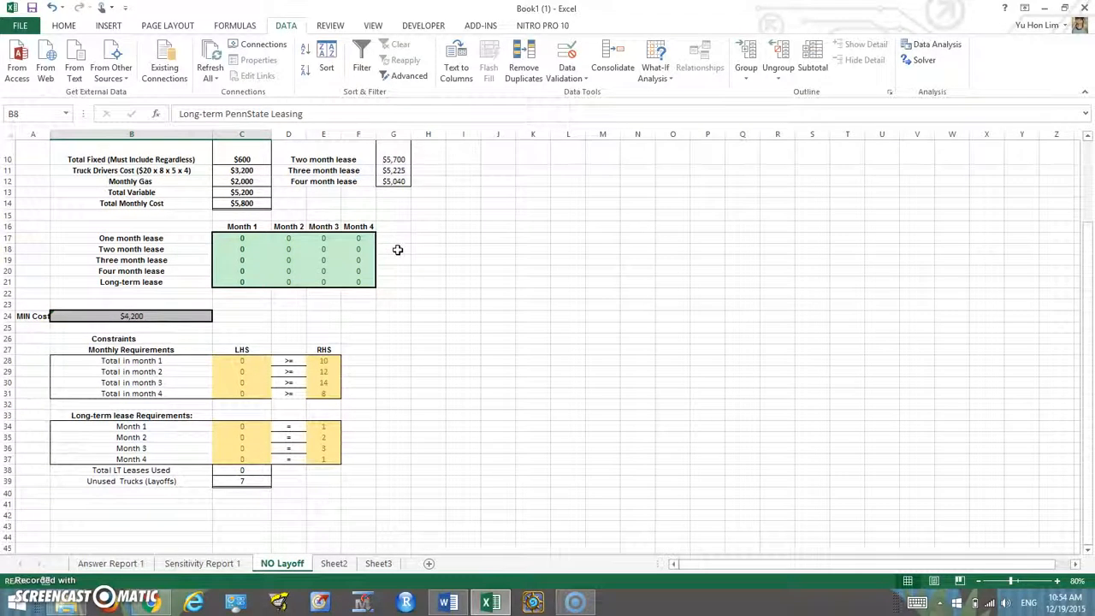
scroll(397, 249, "up", 1)
scroll(397, 249, "up", 2)
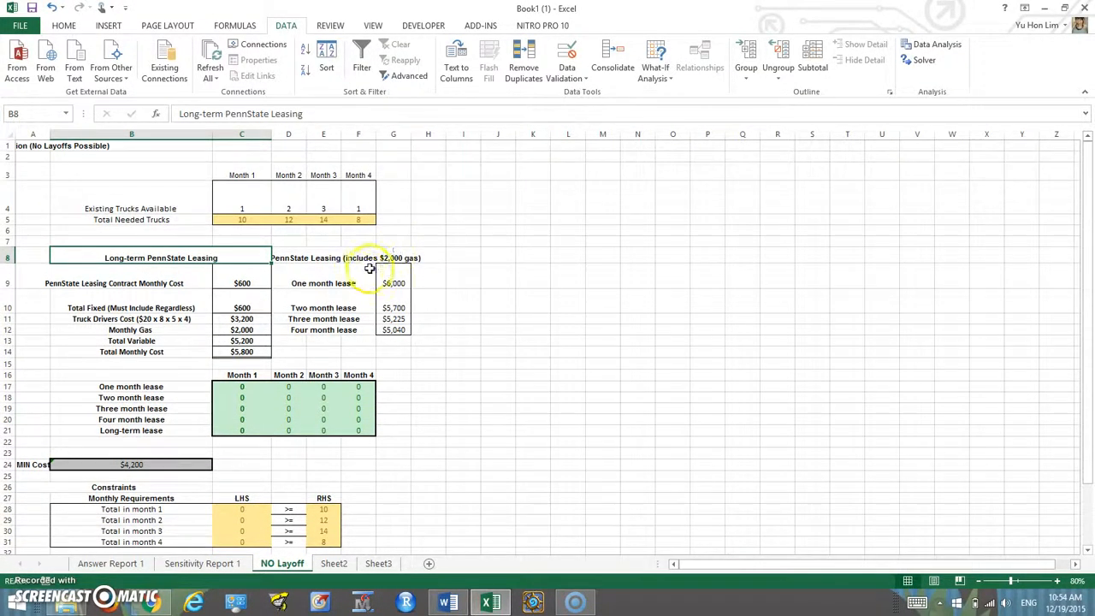
scroll(331, 282, "down", 1)
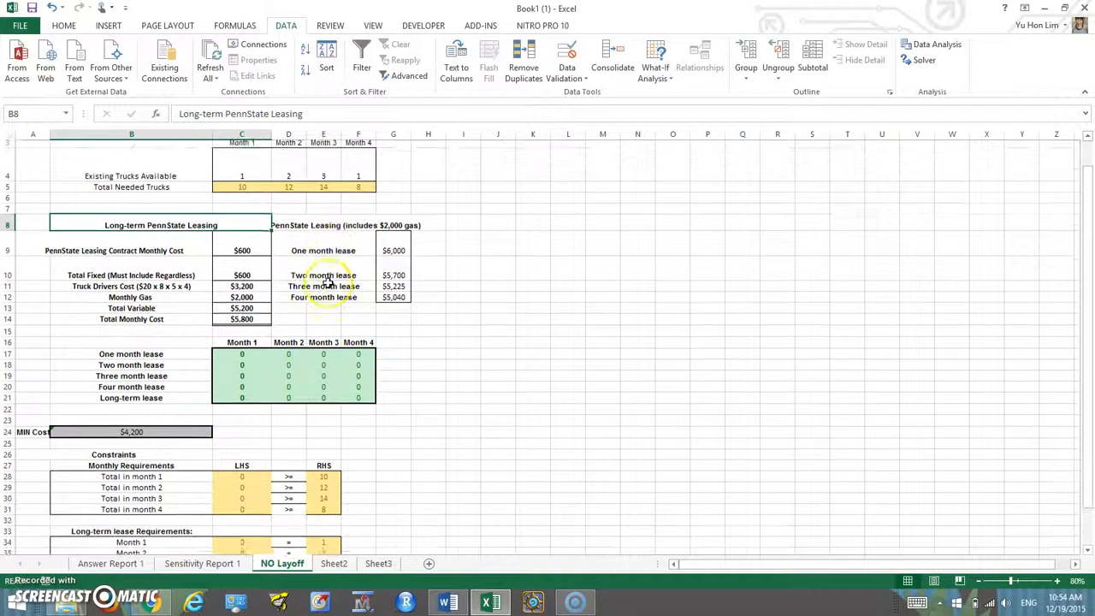
scroll(329, 282, "down", 2)
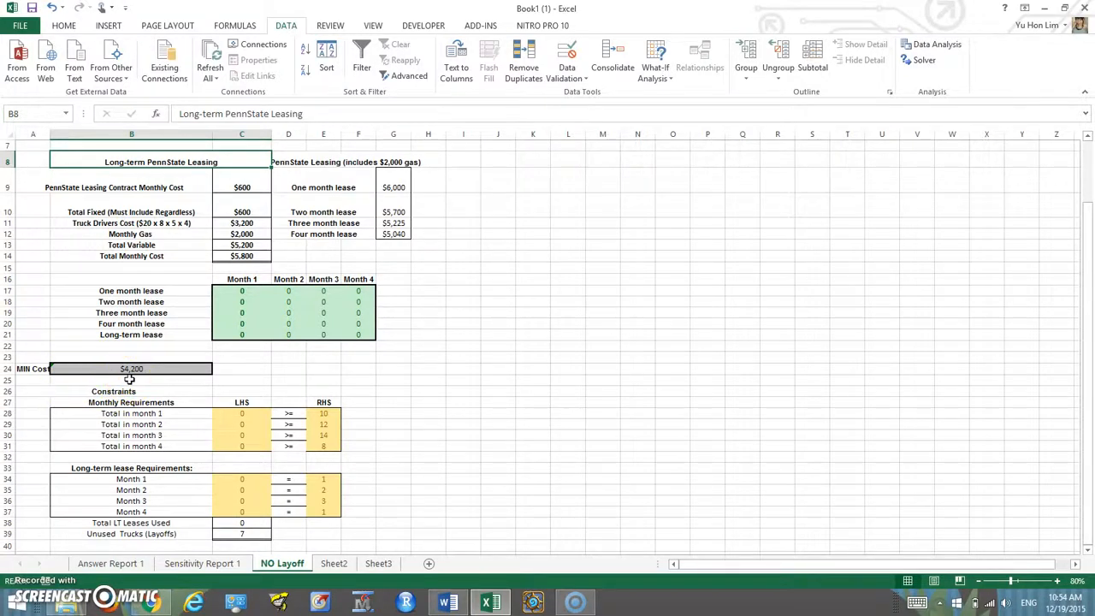
scroll(129, 379, "up", 2)
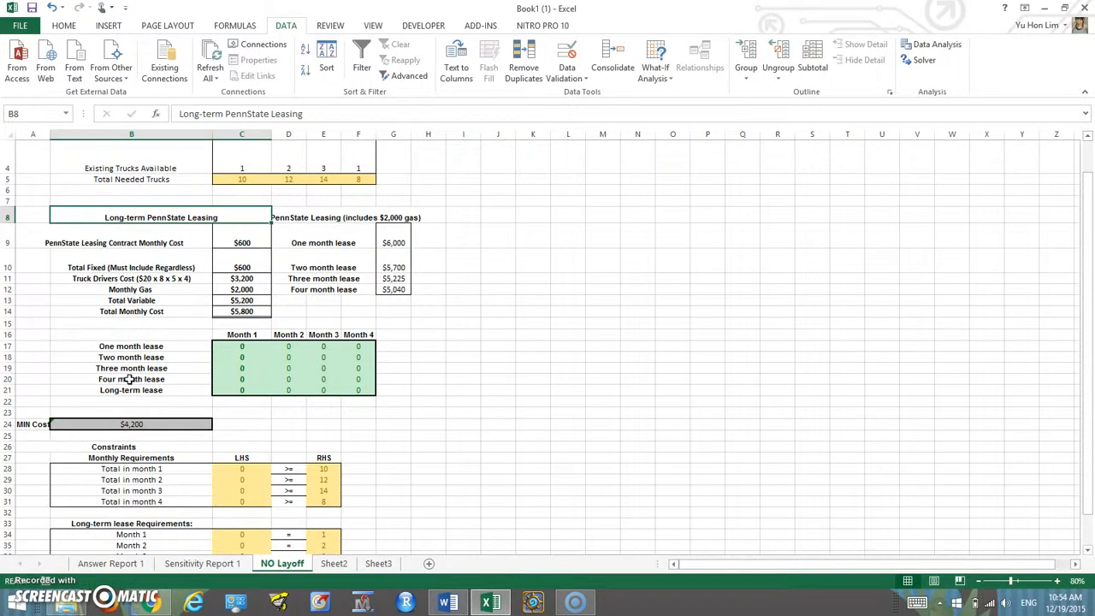
scroll(129, 380, "down", 1)
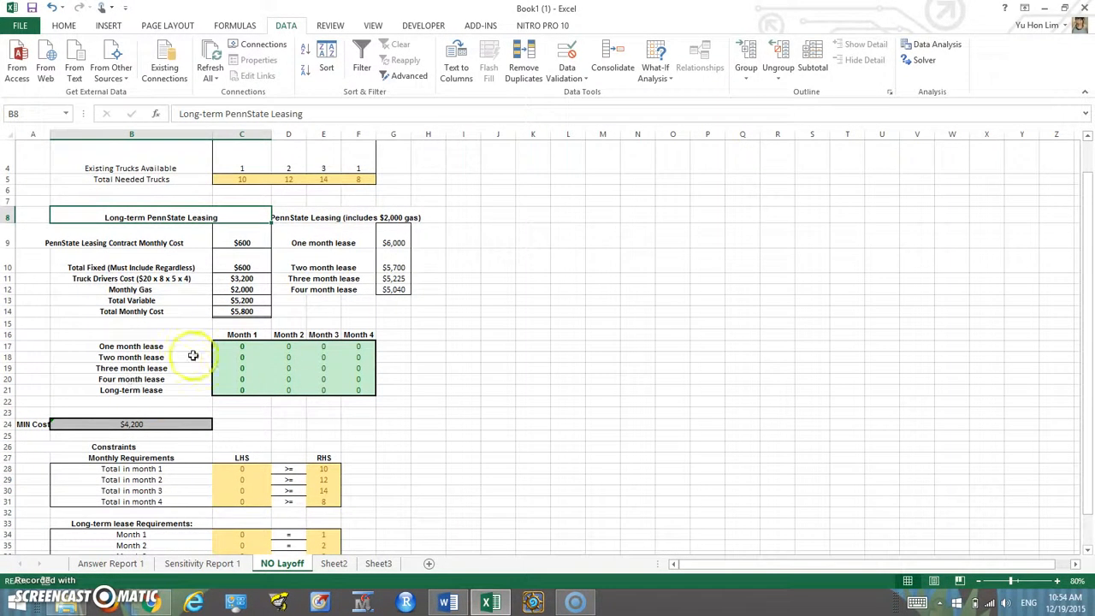
Open Solver and set it to minimize the MIN Cost cell B24.
left_click(923, 61)
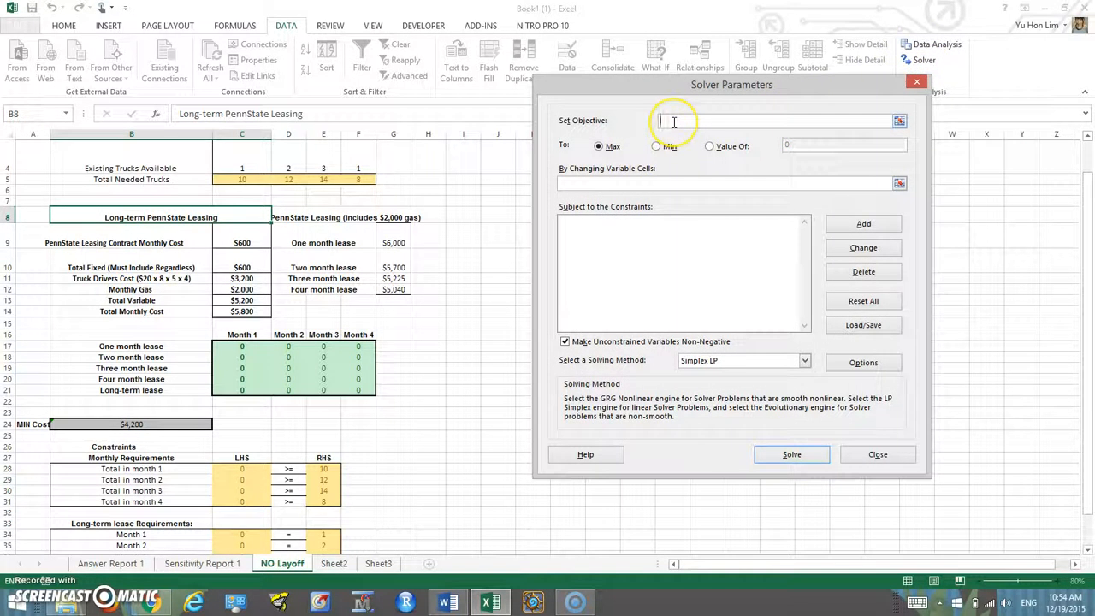
left_click(148, 425)
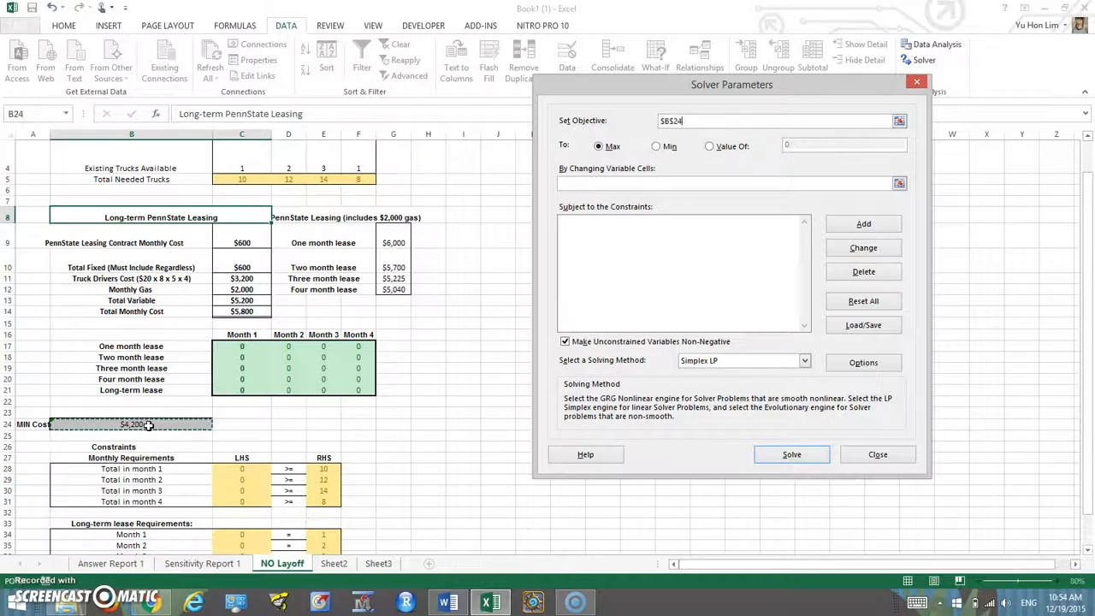
left_click(659, 147)
Set Solver's changing variable cells to C17:C20, D17:D19, E17:E18, F17 and the long-term lease row C21:F21.
left_click(614, 182)
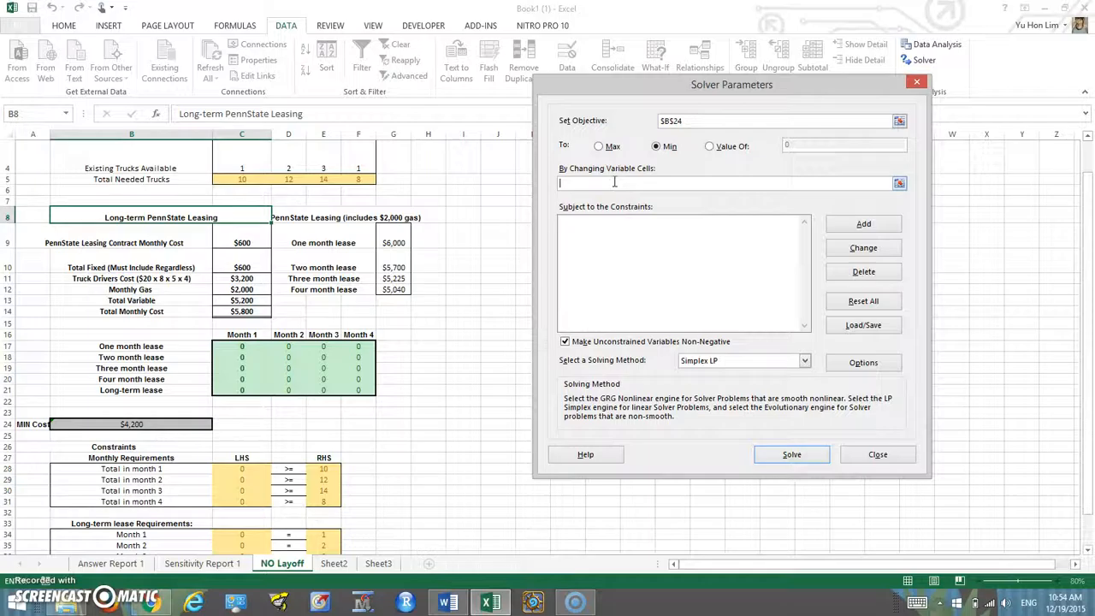
left_click(636, 182)
left_click_drag(244, 344, 235, 377)
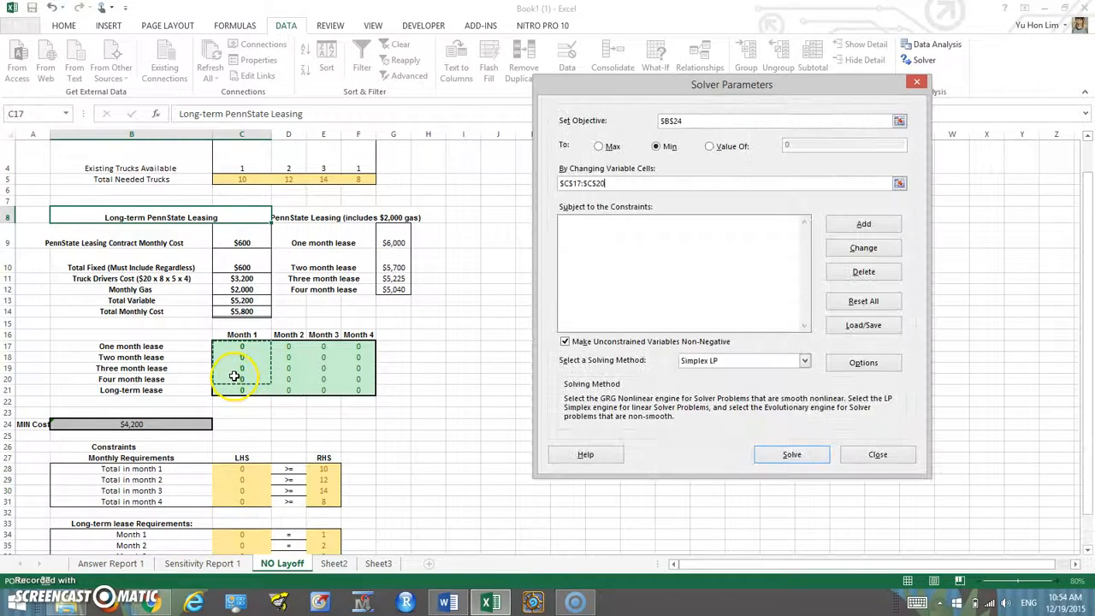
type(",")
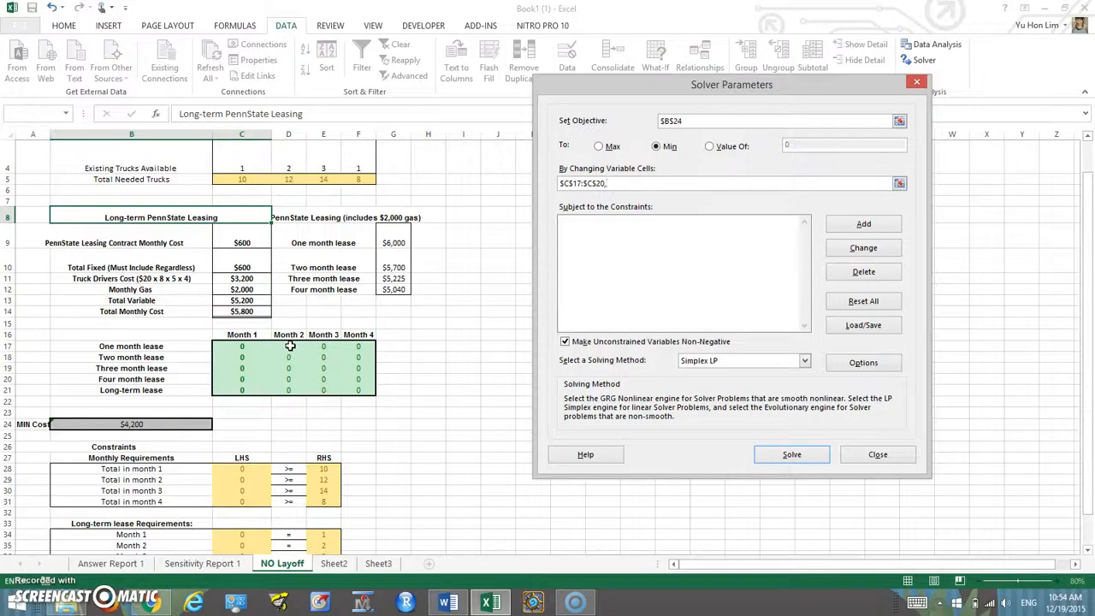
left_click_drag(290, 346, 284, 371)
left_click_drag(324, 346, 320, 358)
type(",$E$17:$E$18,")
left_click(356, 344)
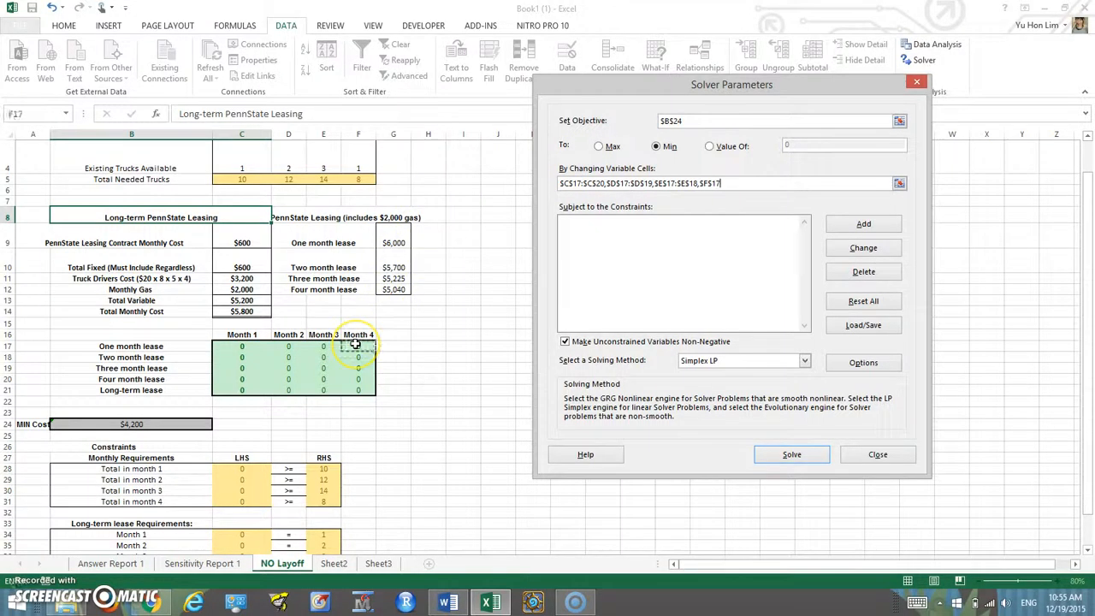
type(",$C$21")
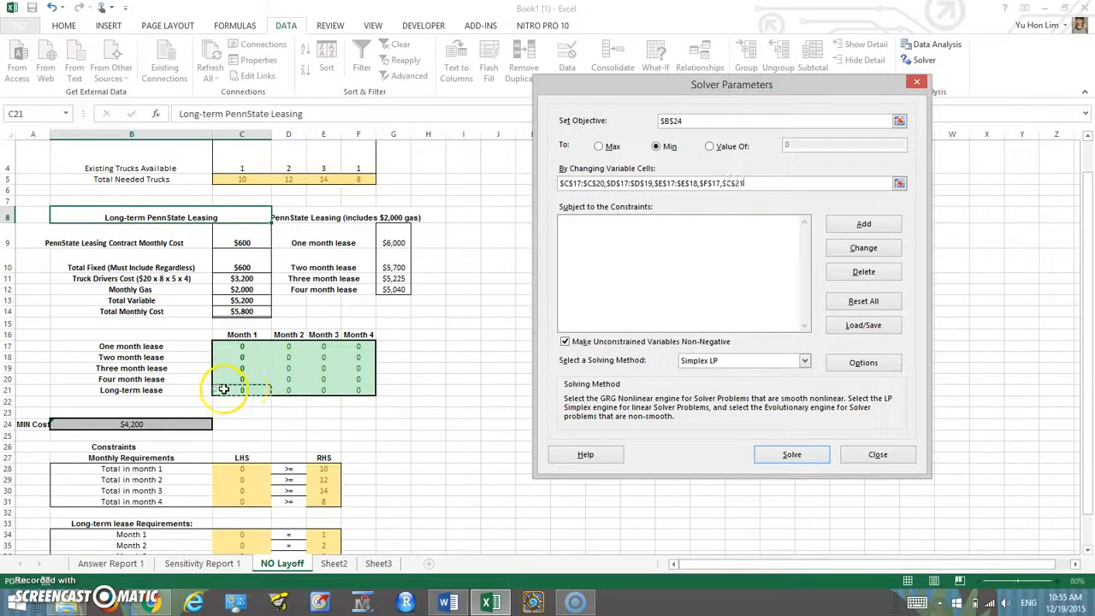
left_click_drag(227, 390, 362, 396)
key("Return")
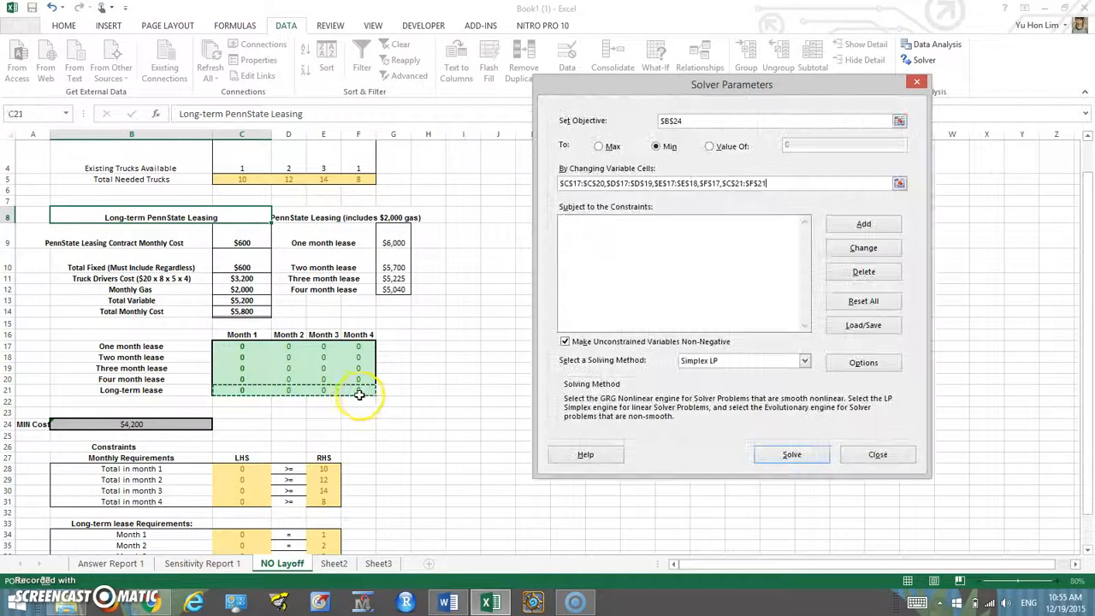
Add a Solver constraint requiring the monthly totals C28:C31 to be >= the required trucks in E28:E31.
left_click(861, 225)
scroll(399, 328, "down", 2)
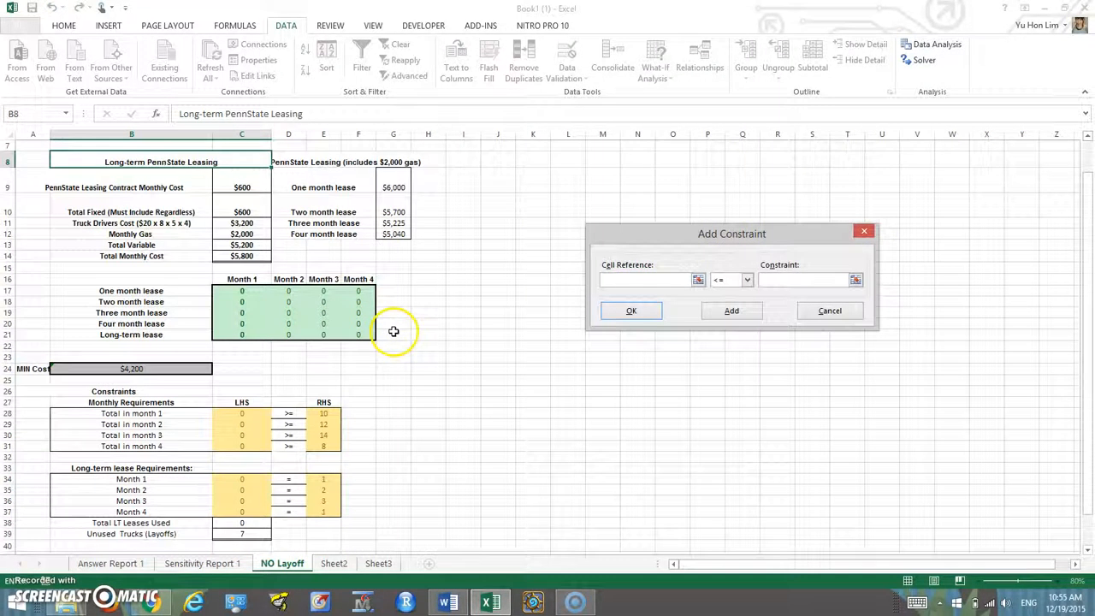
left_click_drag(259, 360, 248, 394)
left_click(725, 284)
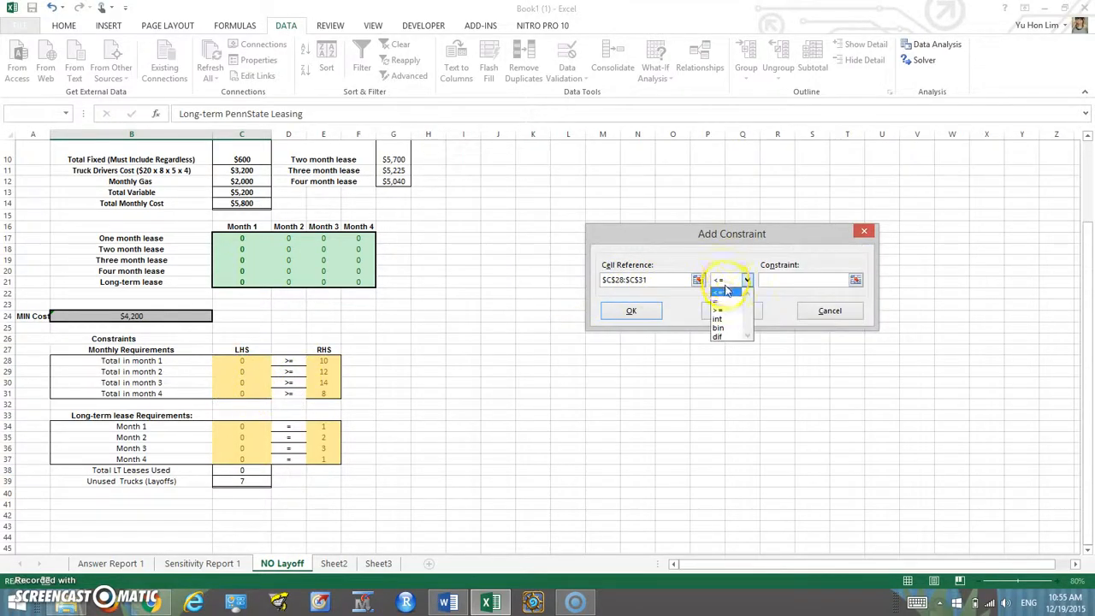
left_click(723, 310)
left_click(761, 281)
left_click_drag(325, 359, 325, 393)
left_click(745, 312)
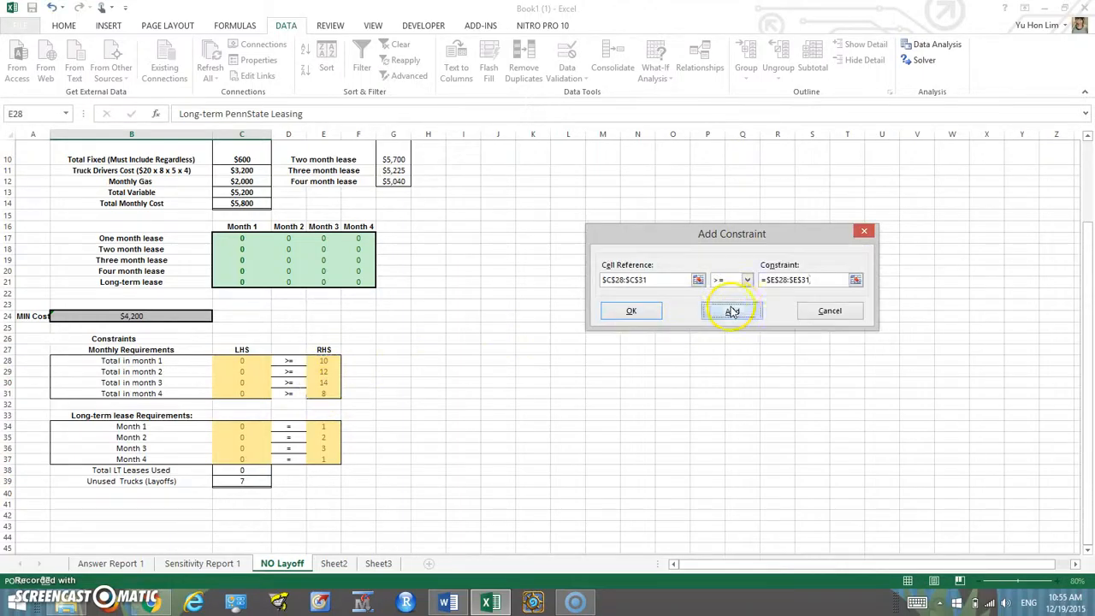
Add a Solver constraint requiring the long-term lease cells C34:C37 to equal the requirements in E34:E37, and return to the Solver parameters.
left_click(241, 425)
left_click_drag(242, 424, 242, 459)
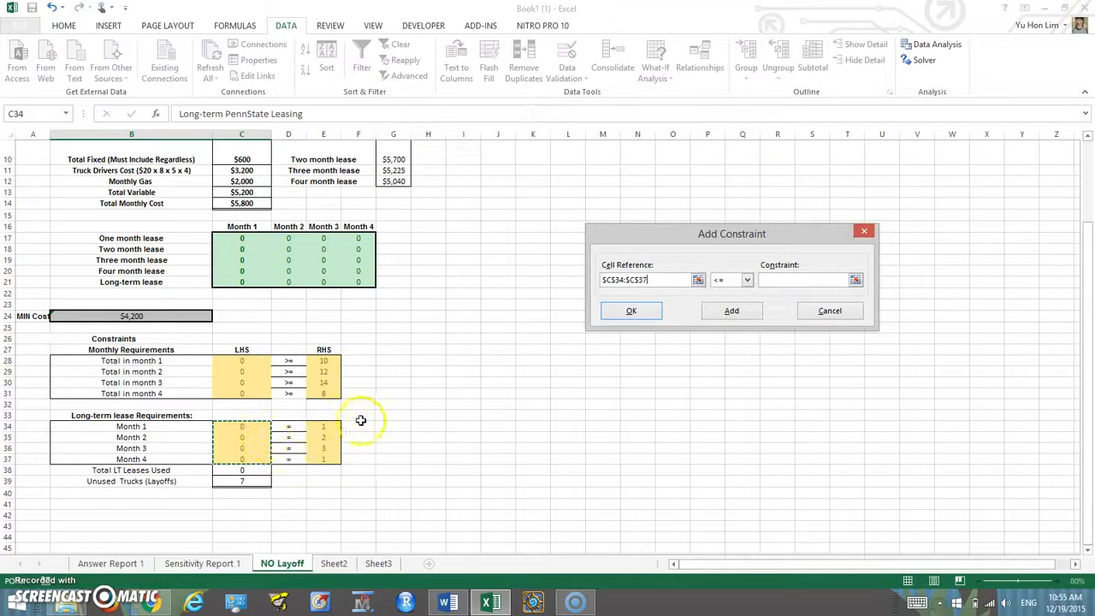
left_click(746, 280)
left_click(731, 304)
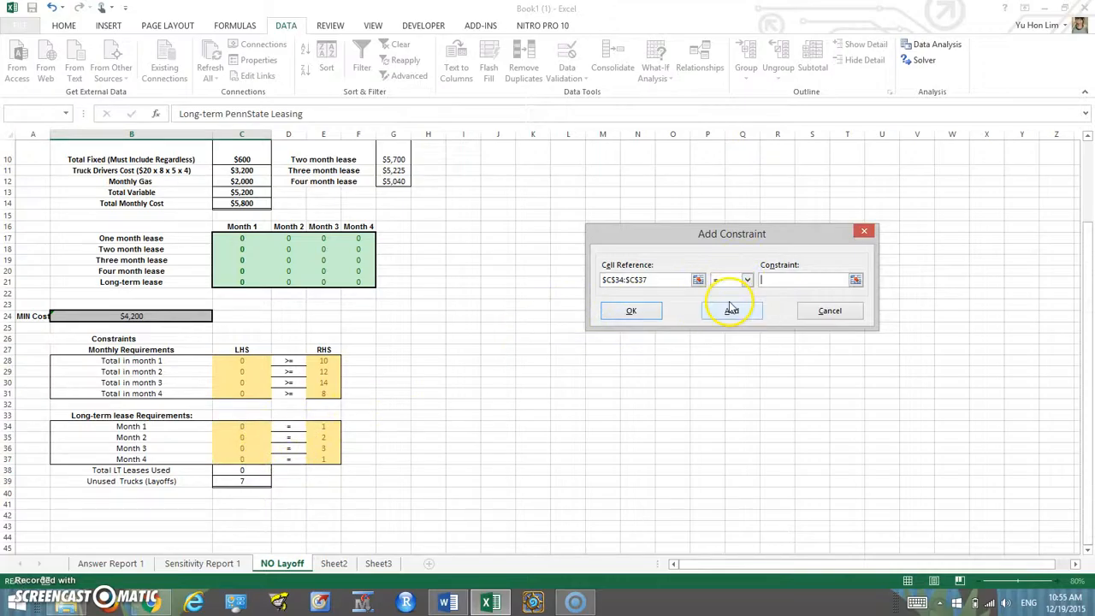
left_click_drag(334, 426, 322, 459)
scroll(403, 317, "up", 3)
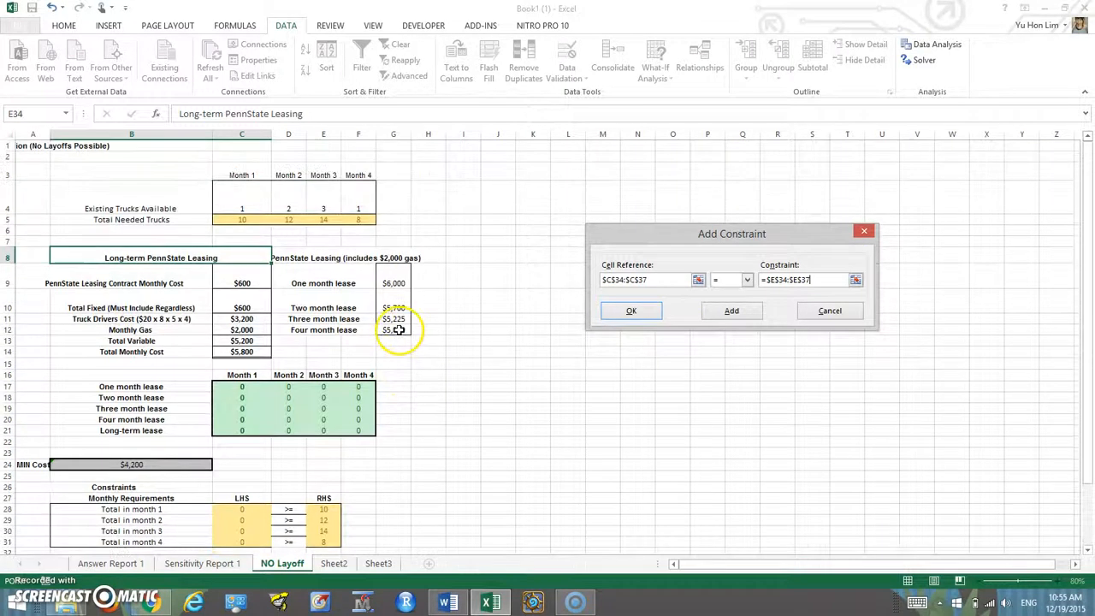
scroll(404, 318, "down", 1)
left_click(729, 312)
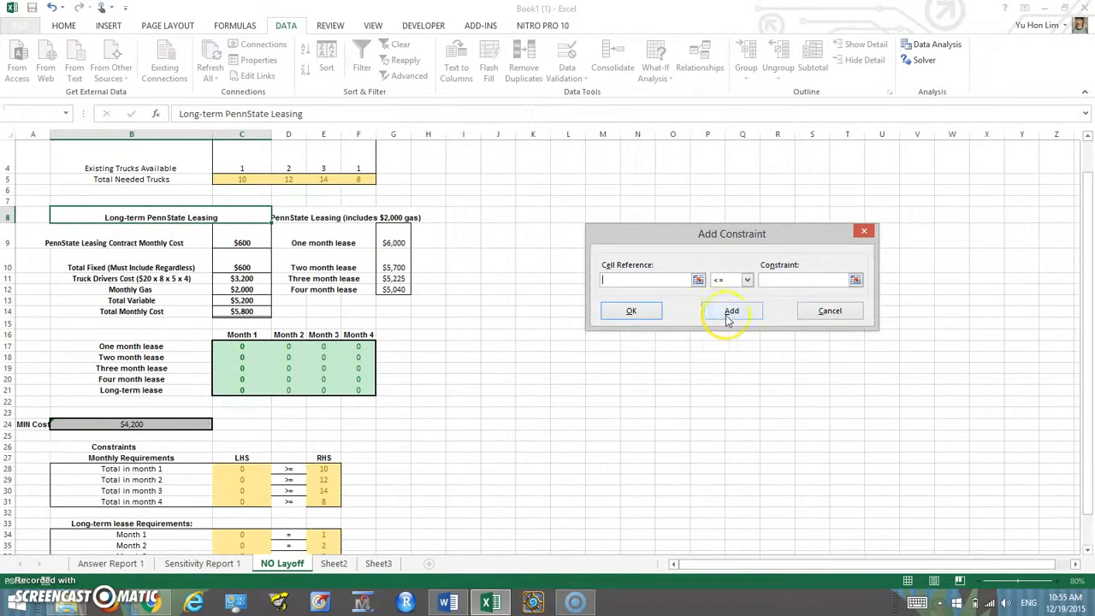
left_click(829, 311)
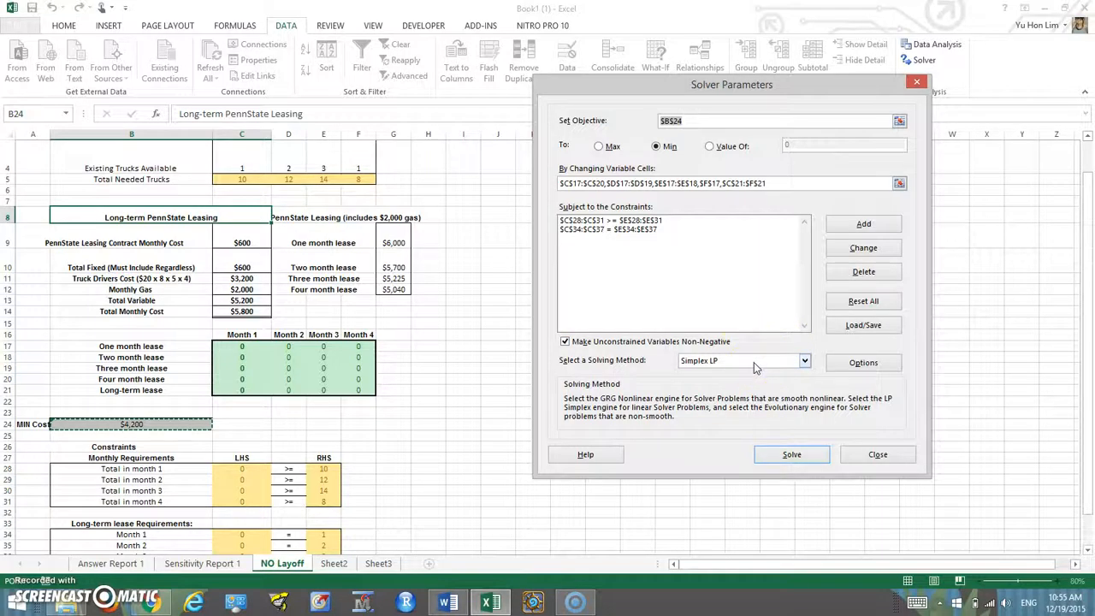
Solve the no-layoff model with the Simplex LP method and keep the Solver solution.
left_click(773, 456)
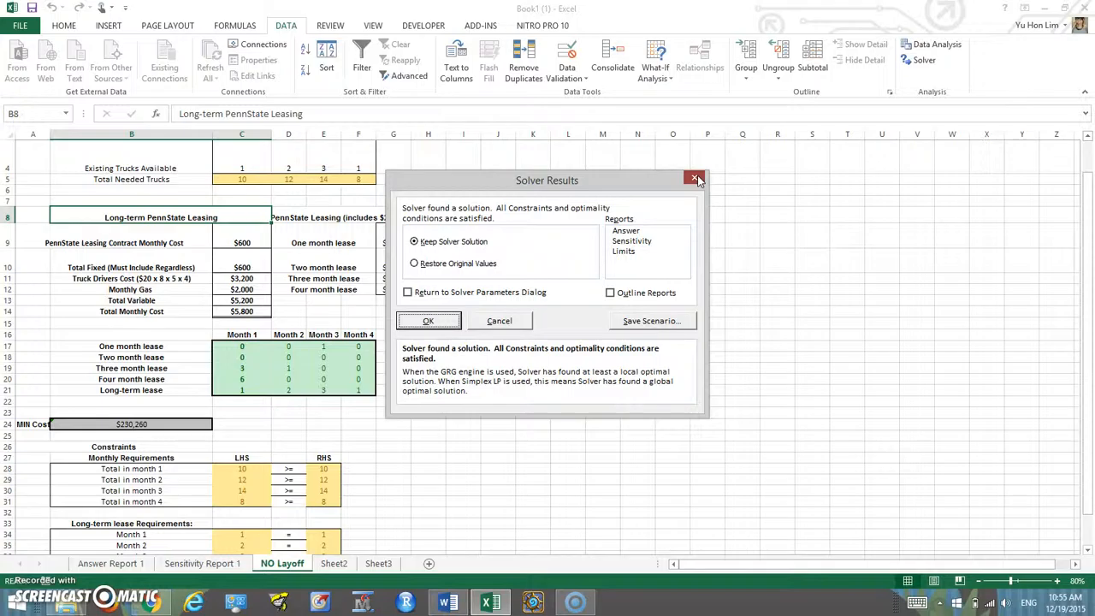
left_click(697, 177)
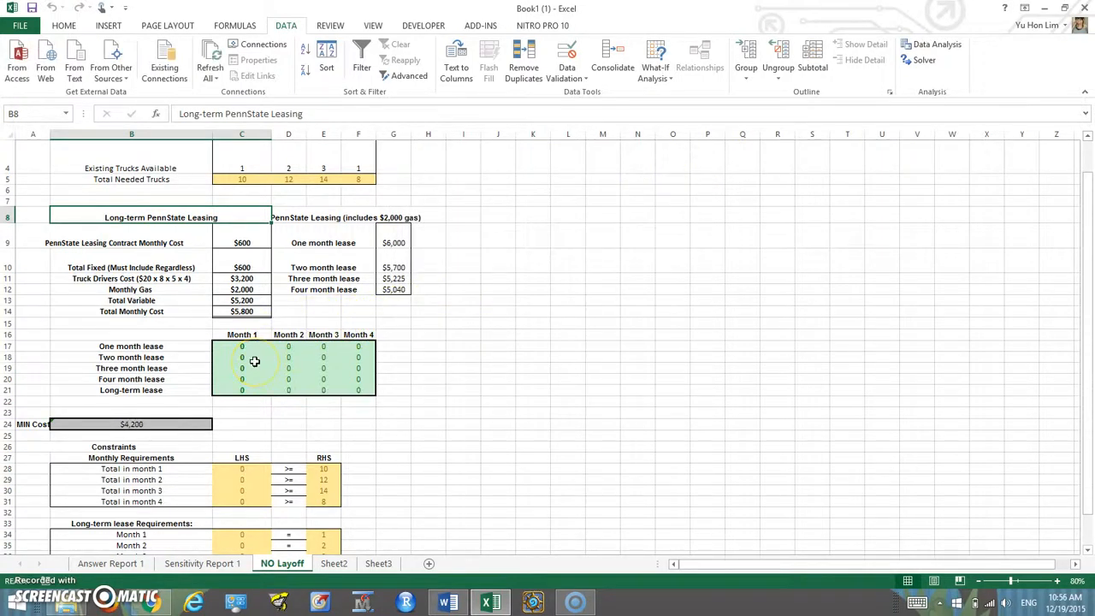
left_click(922, 60)
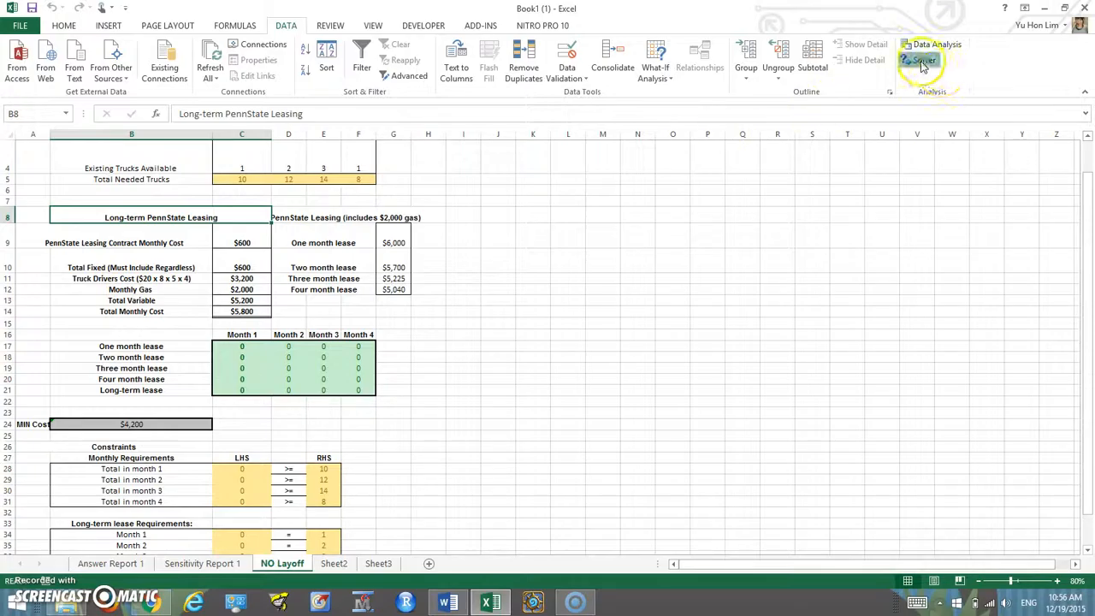
left_click(783, 449)
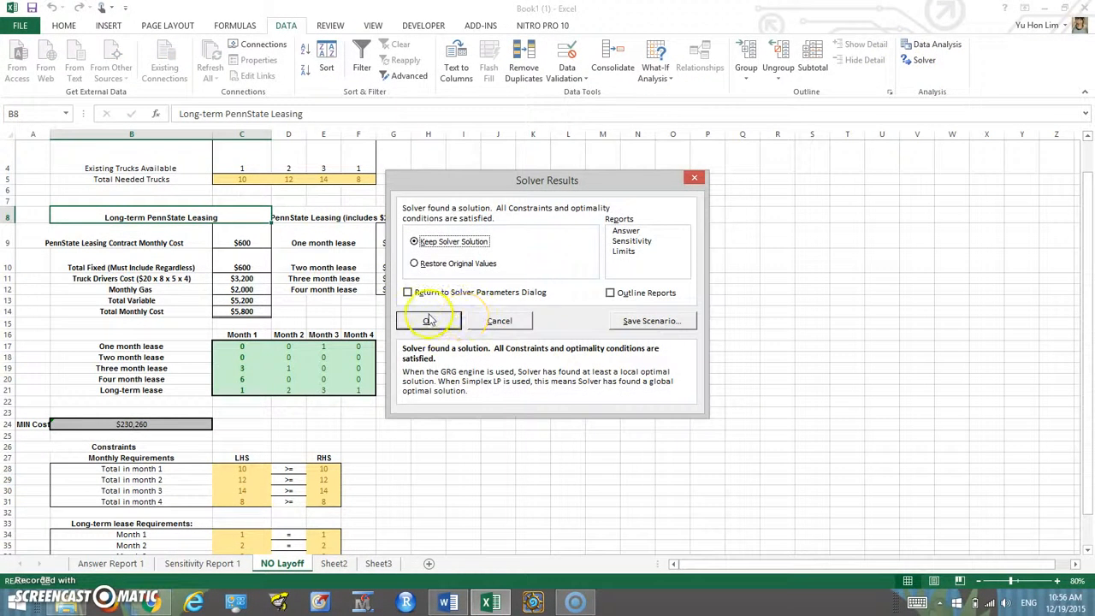
left_click(428, 320)
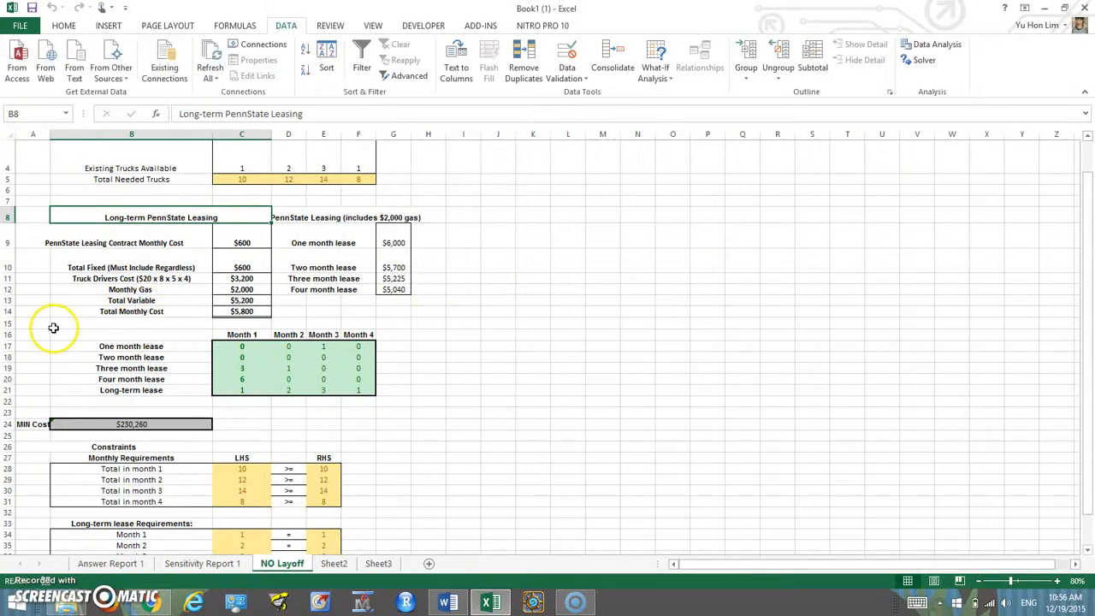
Review the solved lease plan, the constraint totals and the MIN Cost formula in B24.
scroll(163, 315, "down", 2)
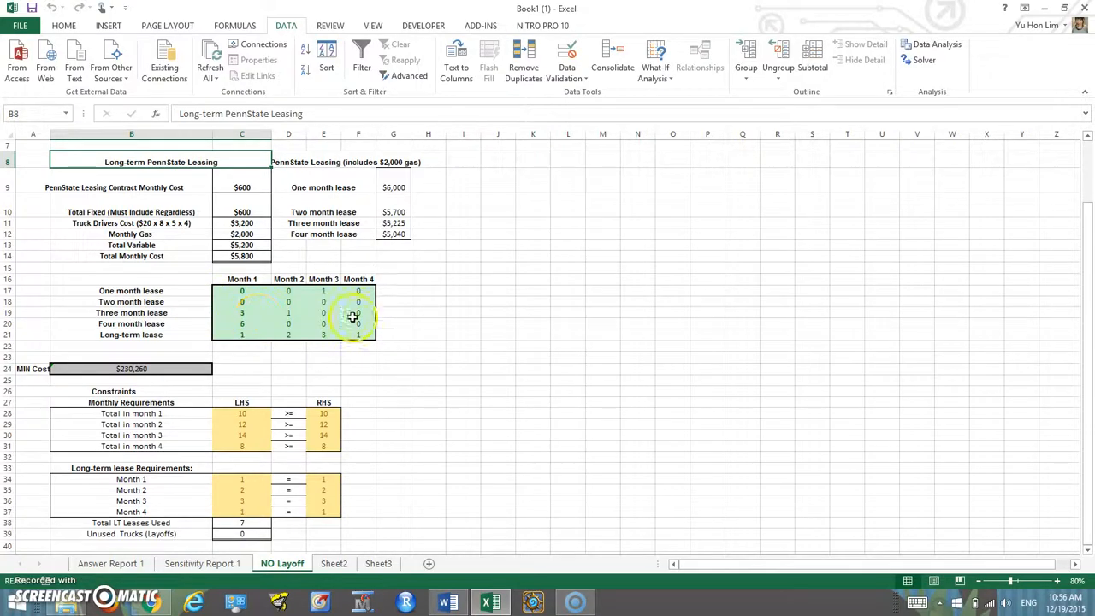
scroll(359, 315, "up", 1)
scroll(359, 315, "up", 1)
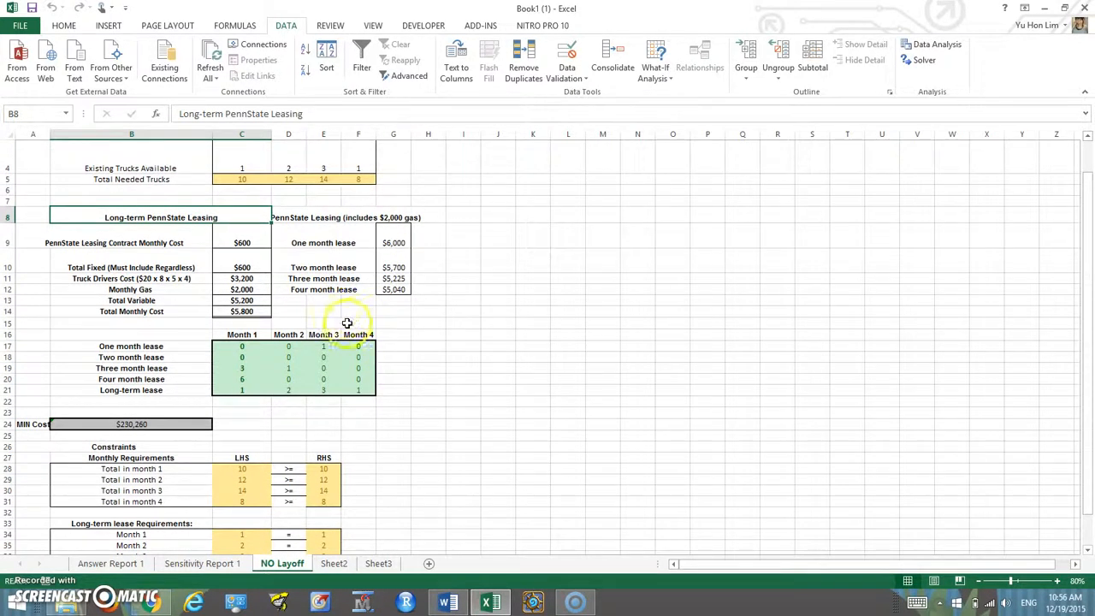
scroll(279, 377, "down", 2)
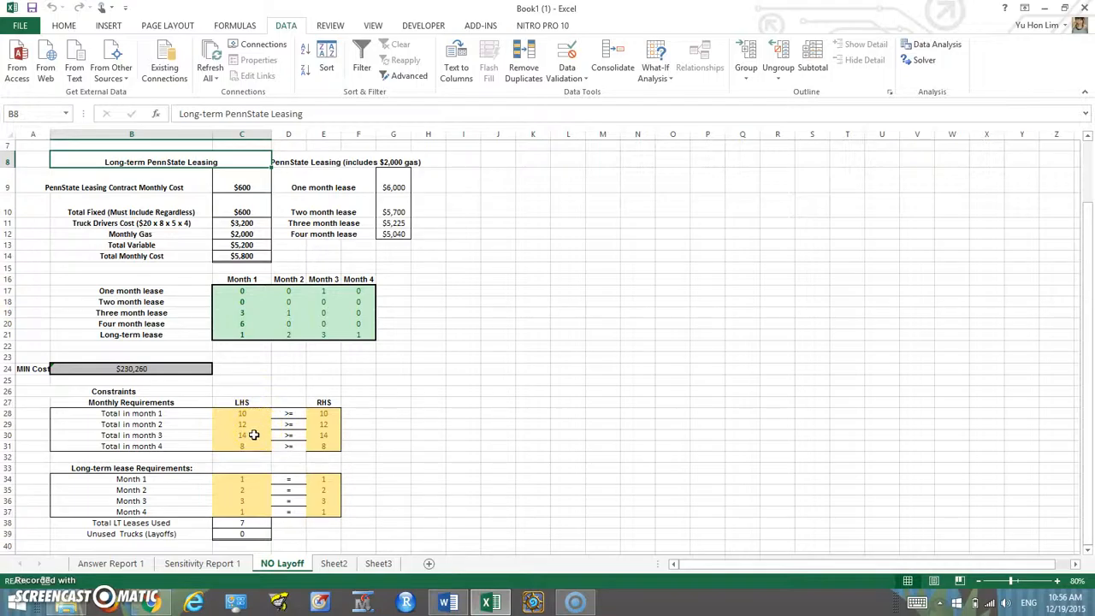
scroll(249, 416, "up", 2)
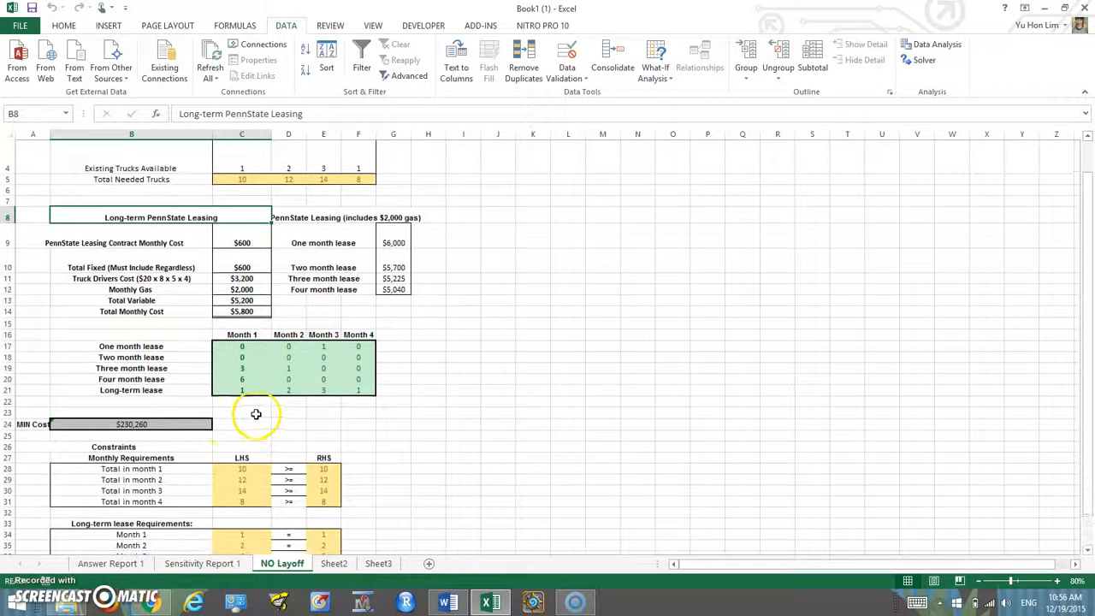
left_click(158, 424)
scroll(359, 416, "up", 2)
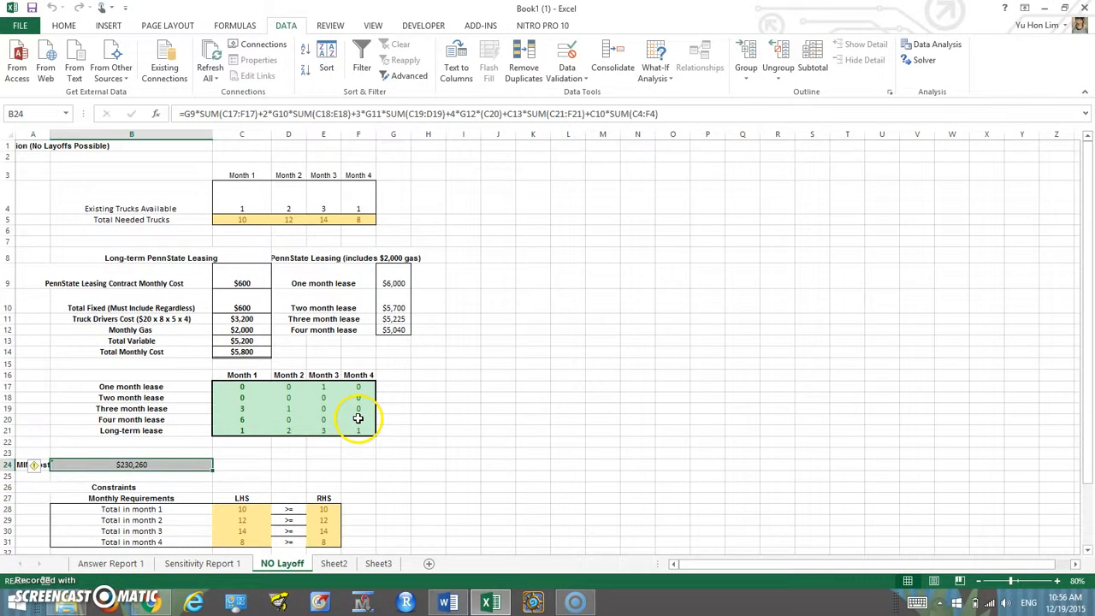
Examine the reduced costs of the lease variables and the shadow prices of the constraints in Sensitivity Report 1.
left_click(207, 565)
scroll(283, 403, "up", 2)
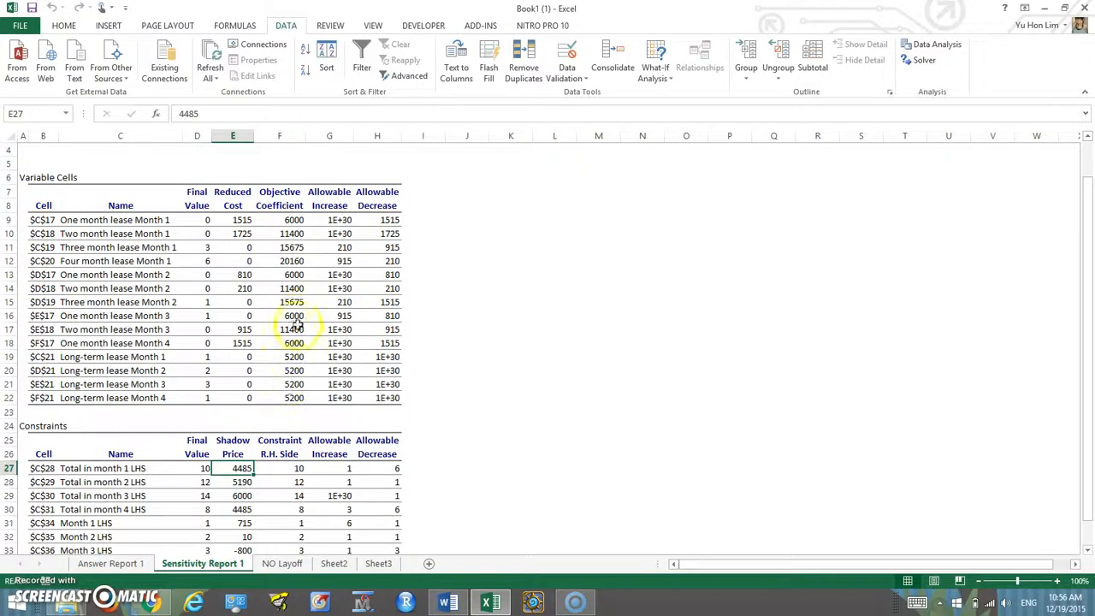
left_click(245, 201)
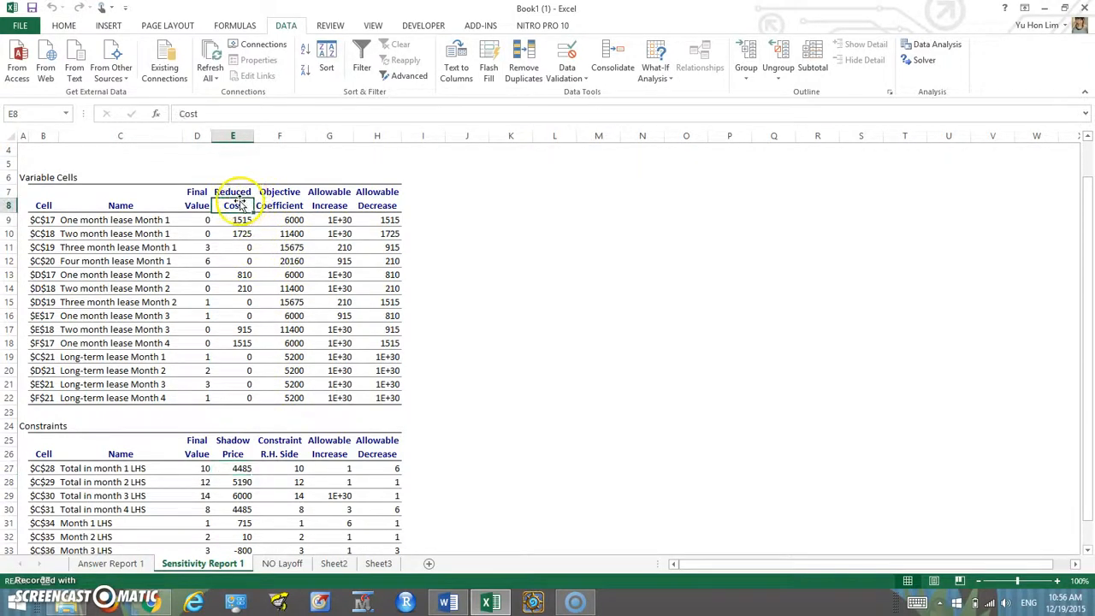
left_click(232, 193)
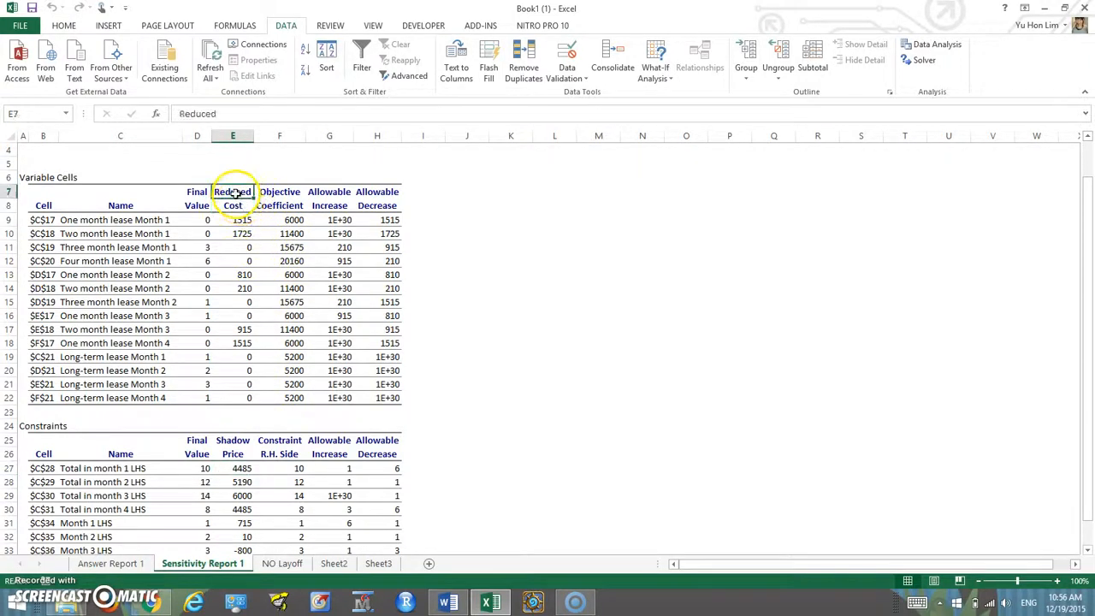
left_click(175, 275)
left_click(243, 195)
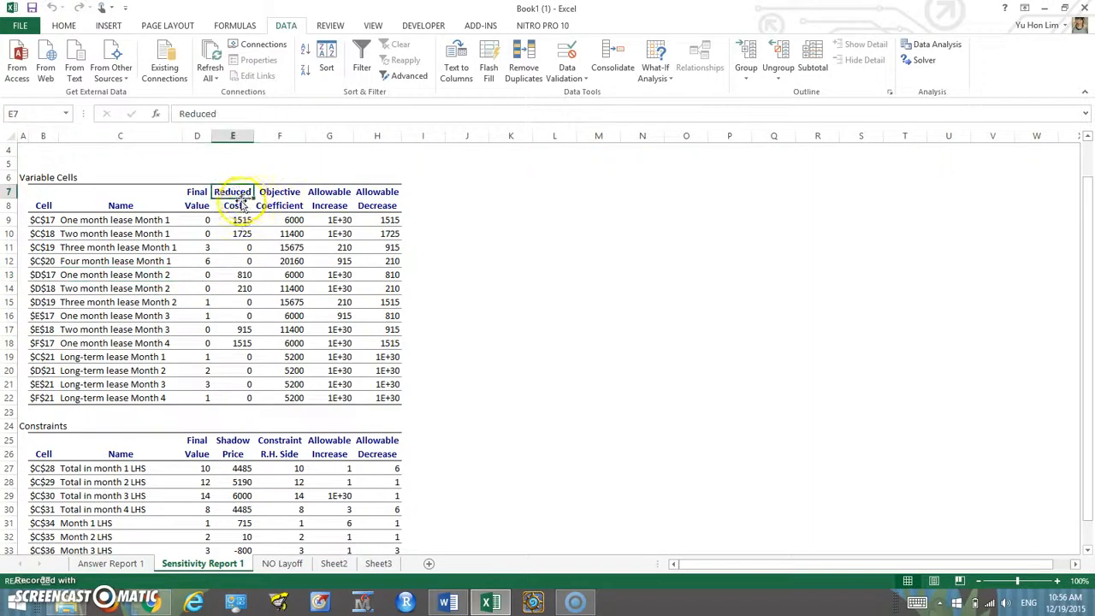
left_click(232, 443)
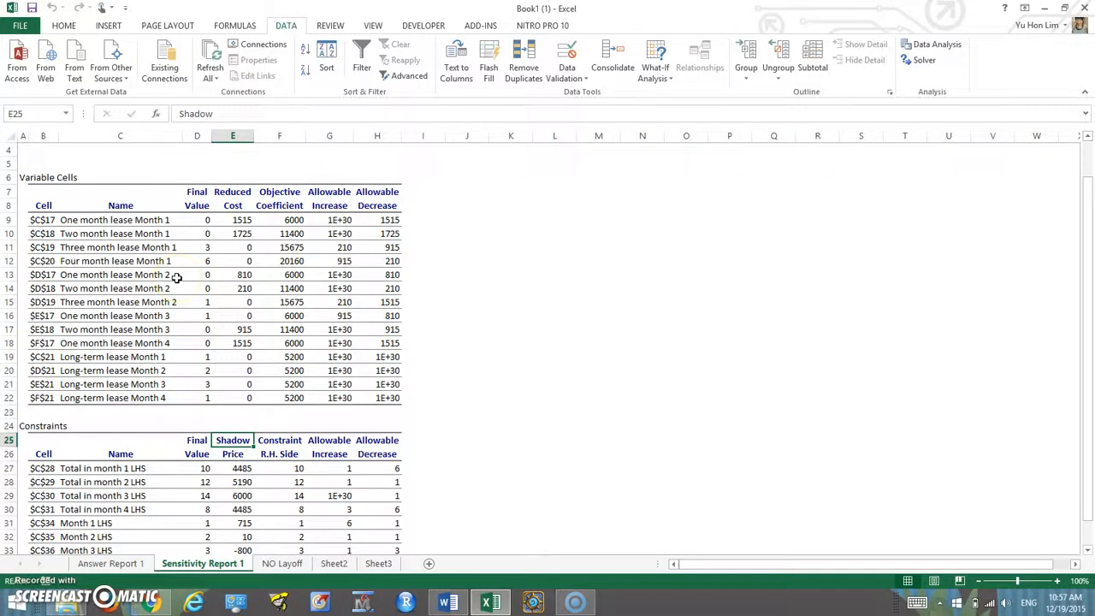
left_click(161, 331)
left_click(43, 330)
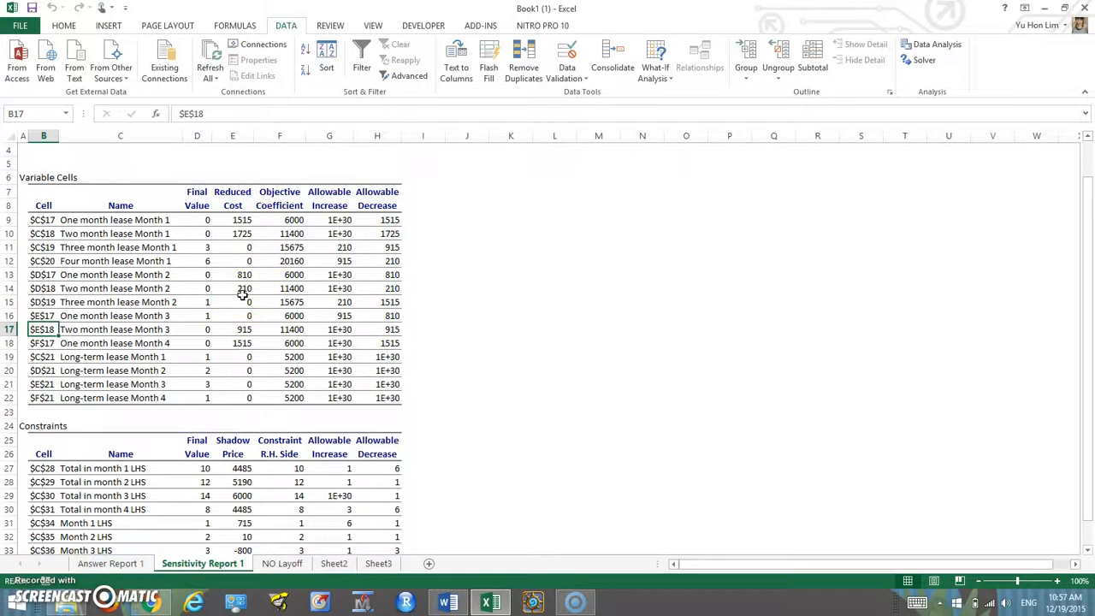
scroll(244, 294, "down", 2)
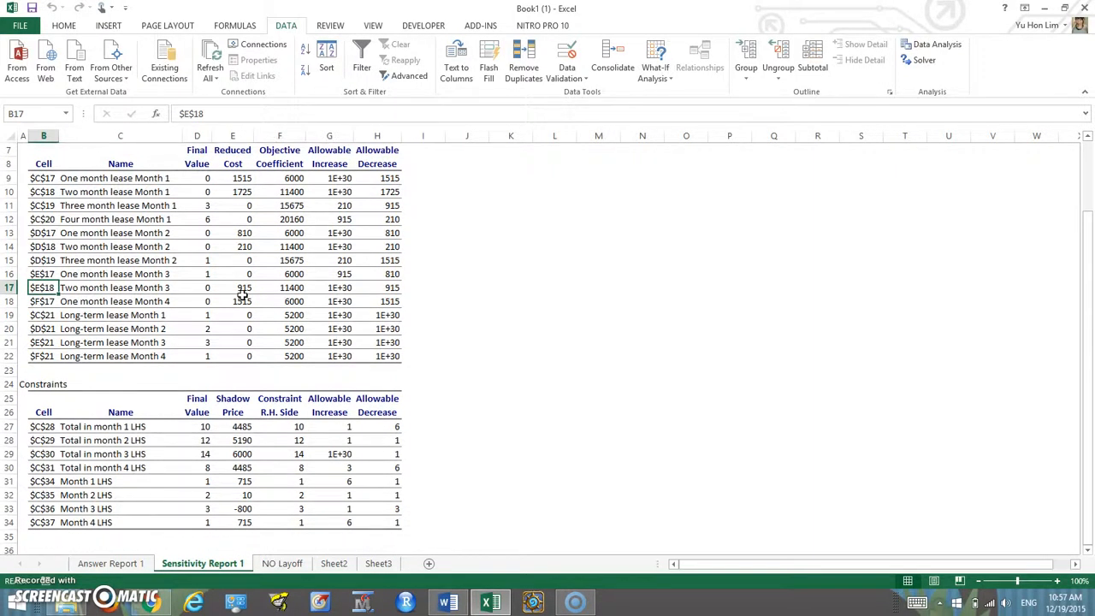
left_click(228, 358)
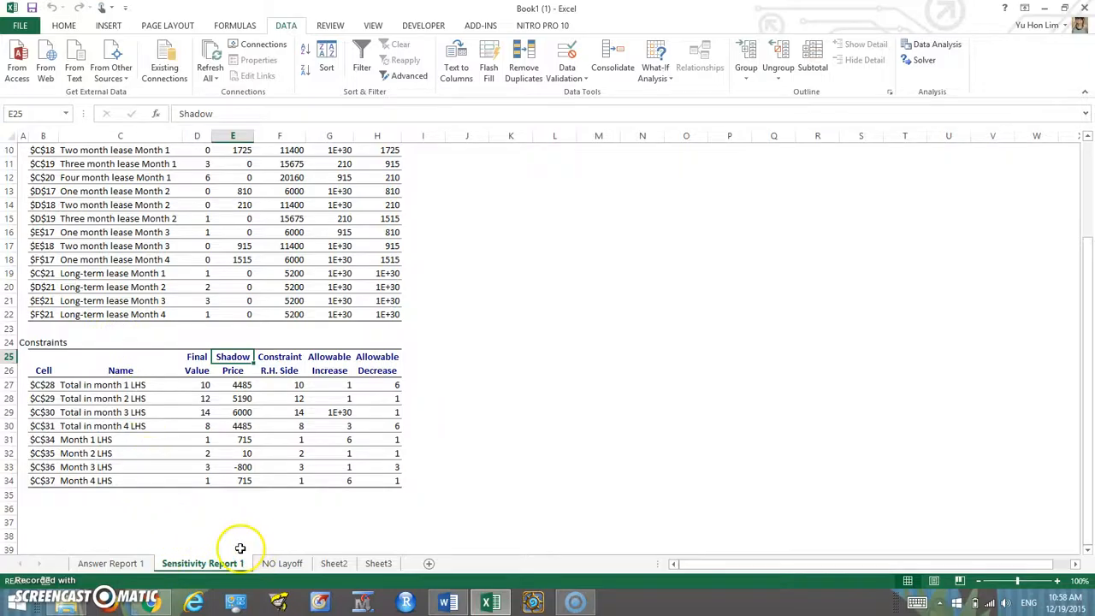
Compare the constraint tables on the NO Layoff sheet with Answer Report 1 and Sensitivity Report 1.
left_click(286, 564)
scroll(310, 485, "down", 1)
scroll(311, 485, "down", 2)
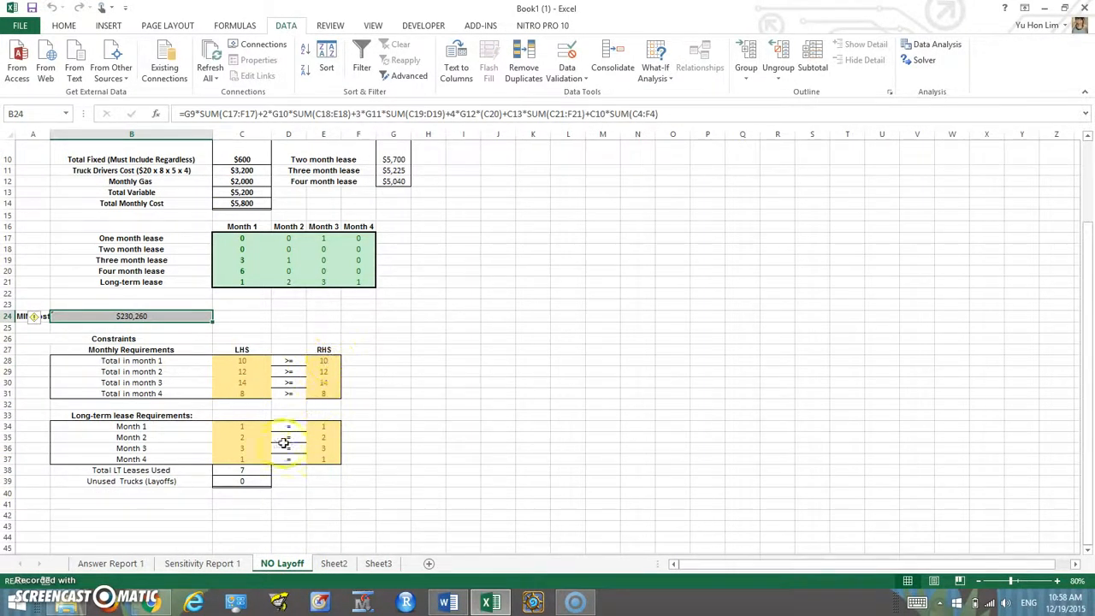
left_click(111, 564)
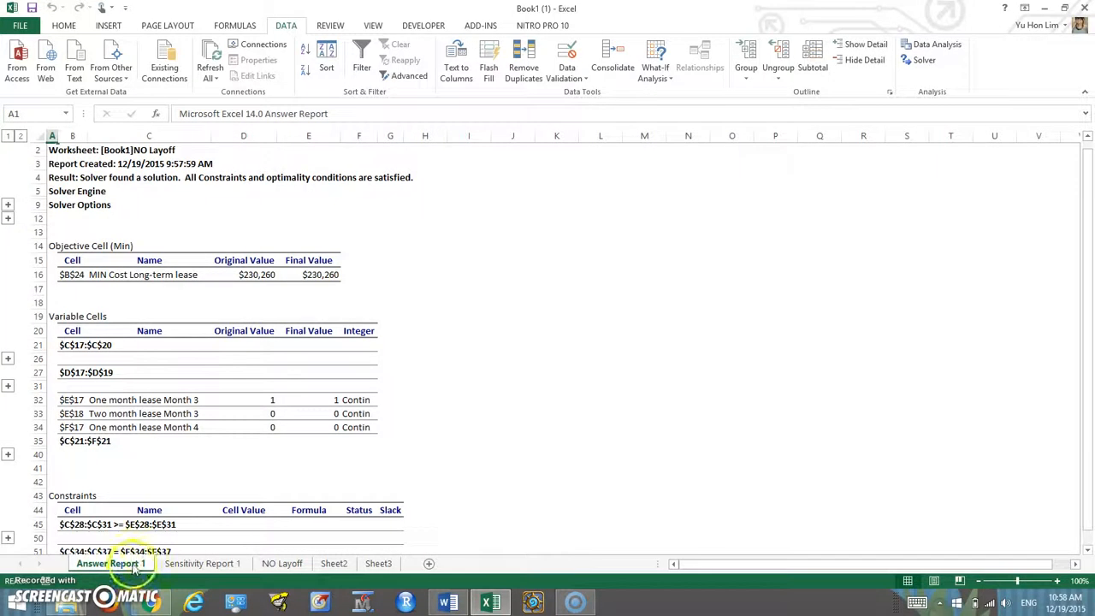
left_click(180, 565)
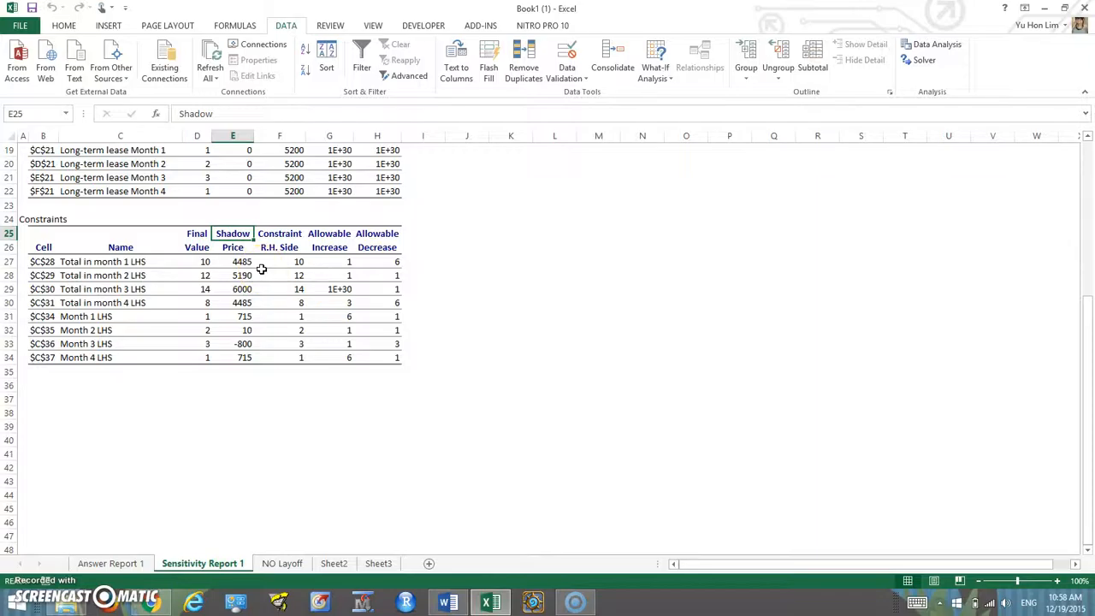
scroll(261, 269, "up", 3)
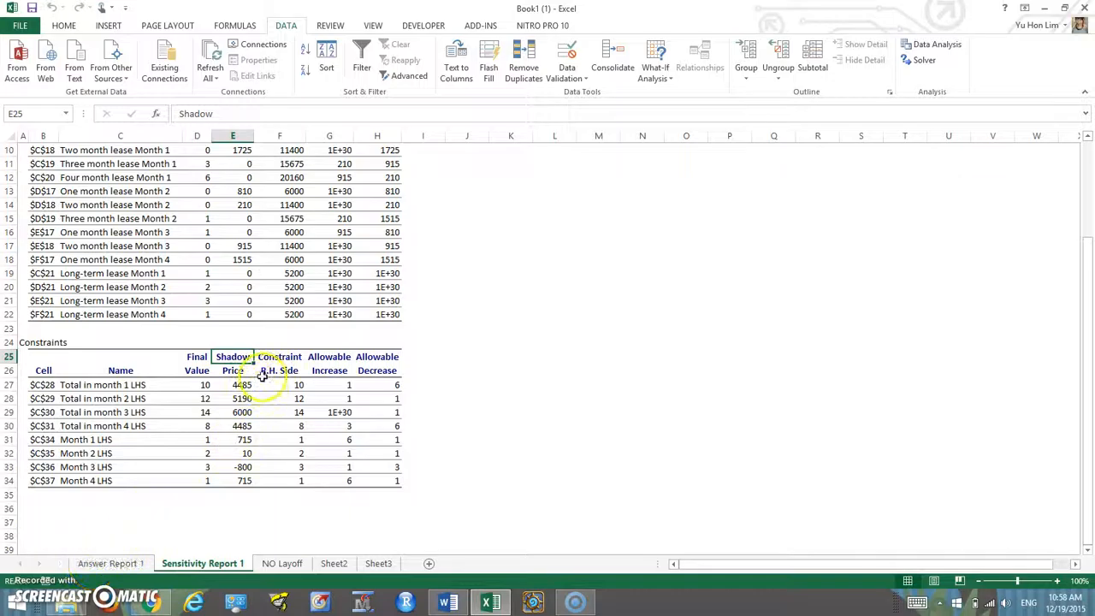
left_click(97, 564)
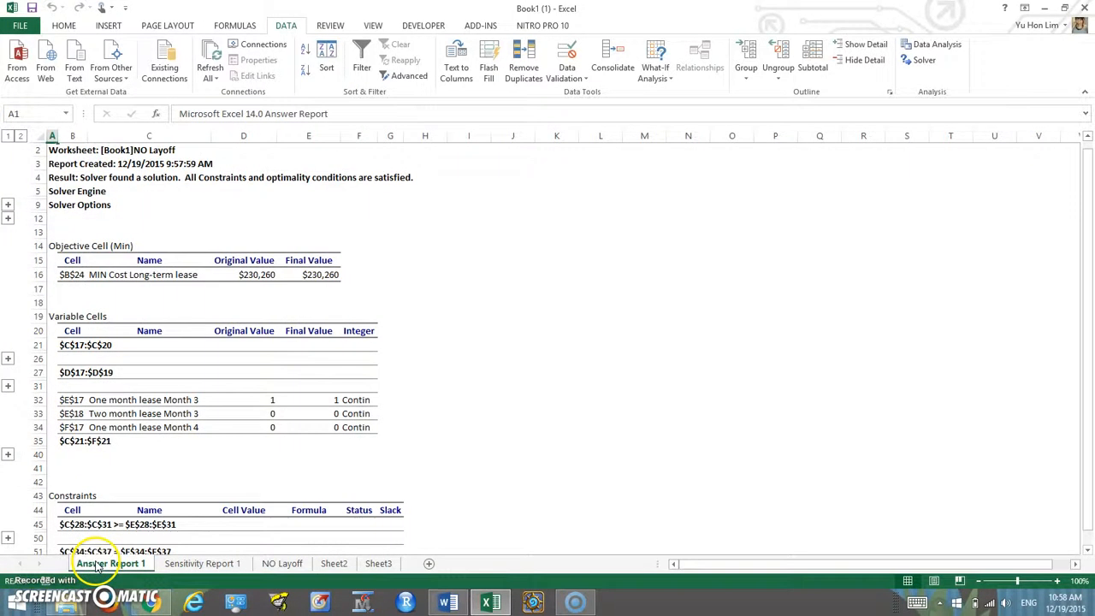
left_click(186, 564)
Recheck the lease plan and constraint tables on the NO Layoff sheet, and reopen Solver to view its objective, variable cells and constraints.
left_click(281, 564)
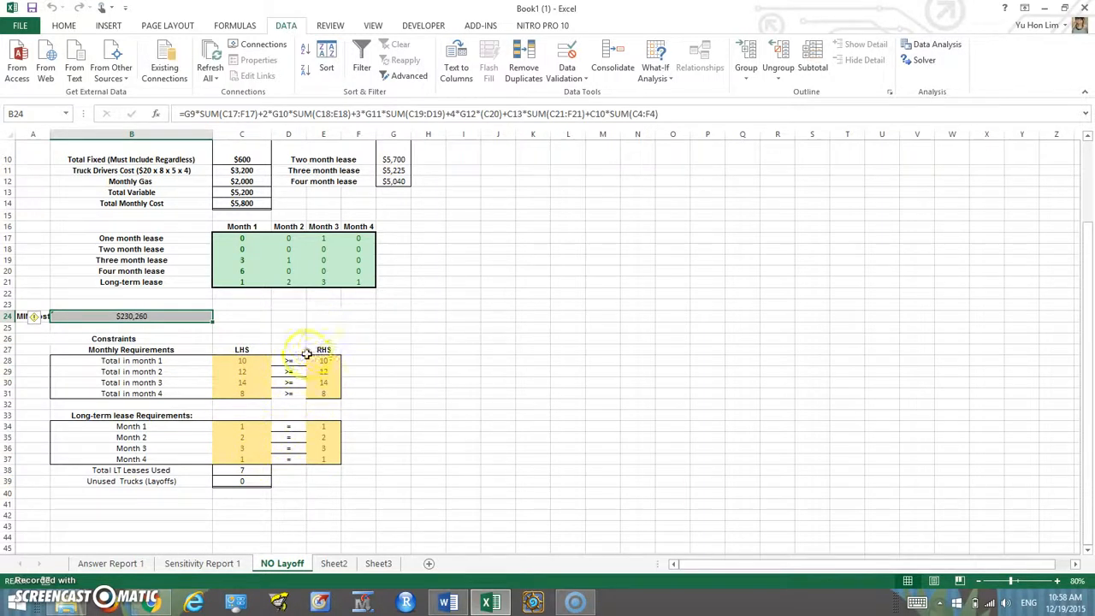
scroll(296, 346, "up", 2)
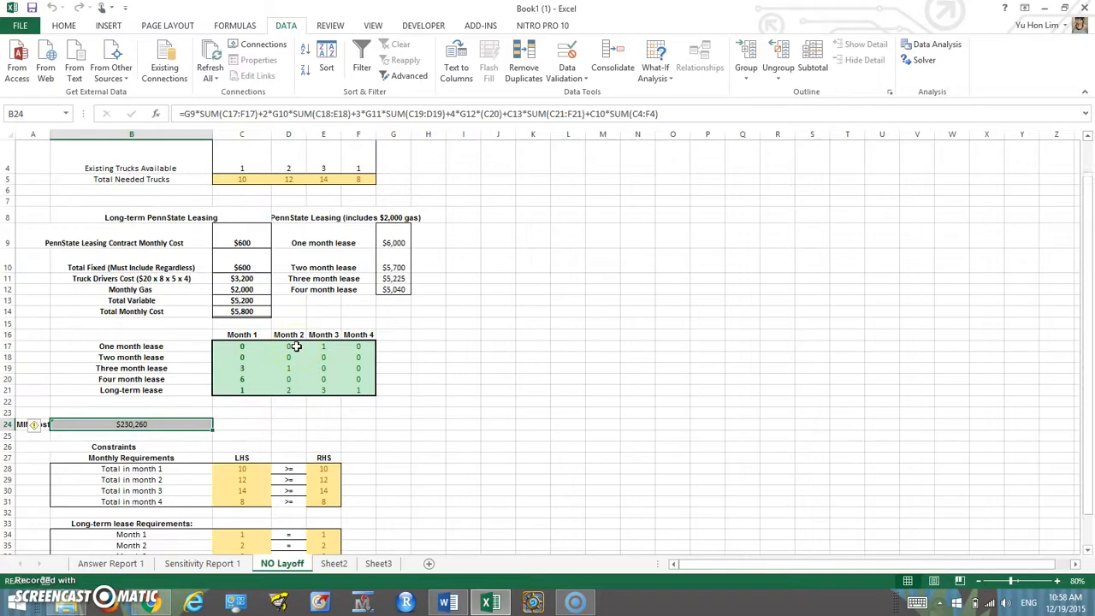
scroll(241, 310, "down", 2)
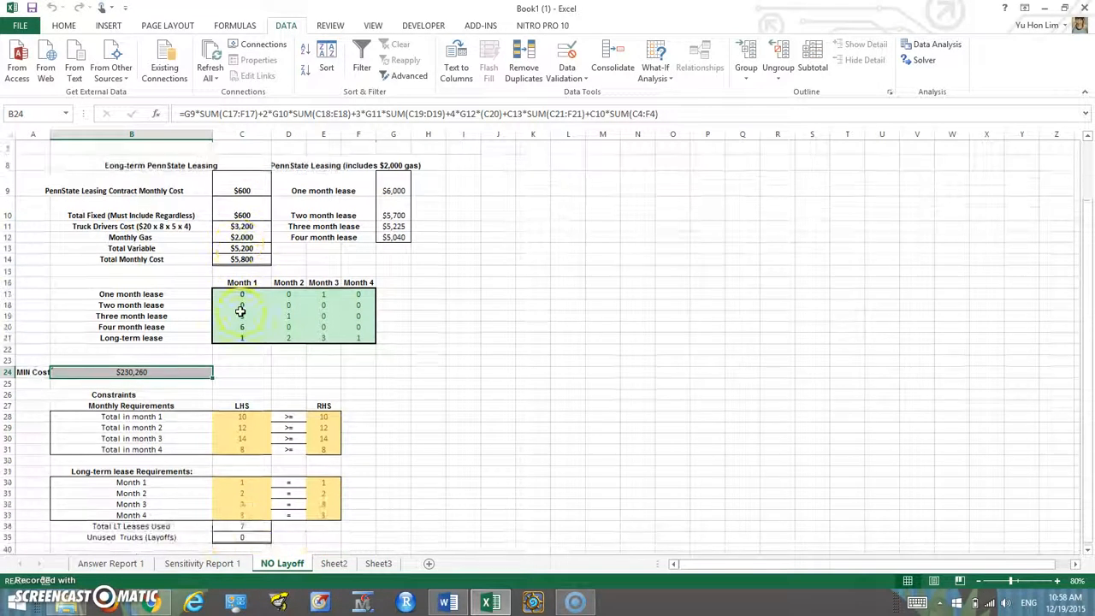
scroll(338, 510, "up", 2)
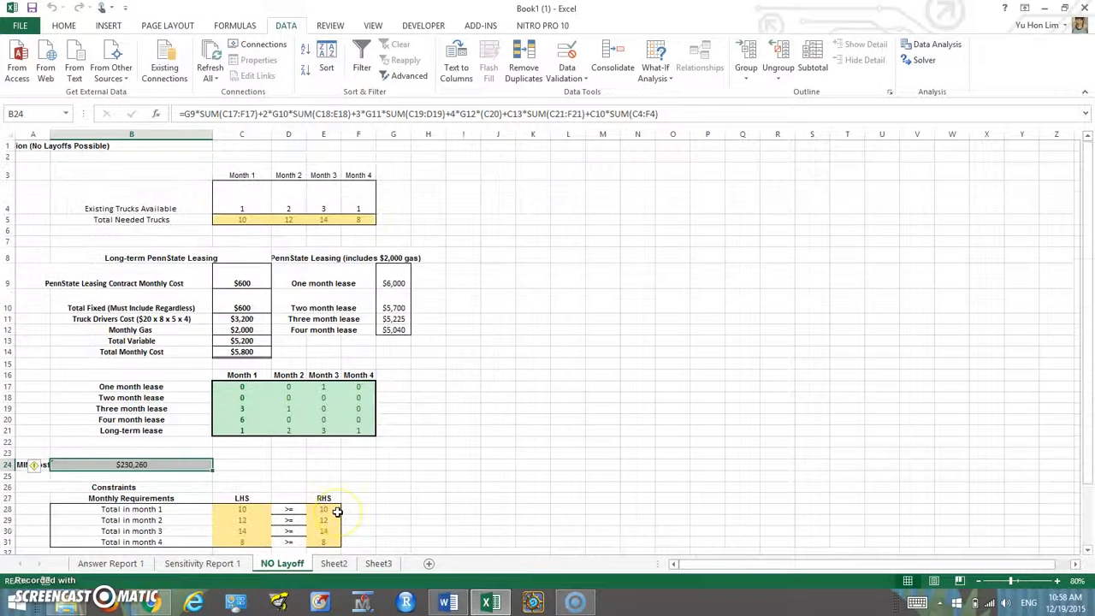
scroll(334, 505, "down", 1)
scroll(324, 481, "down", 2)
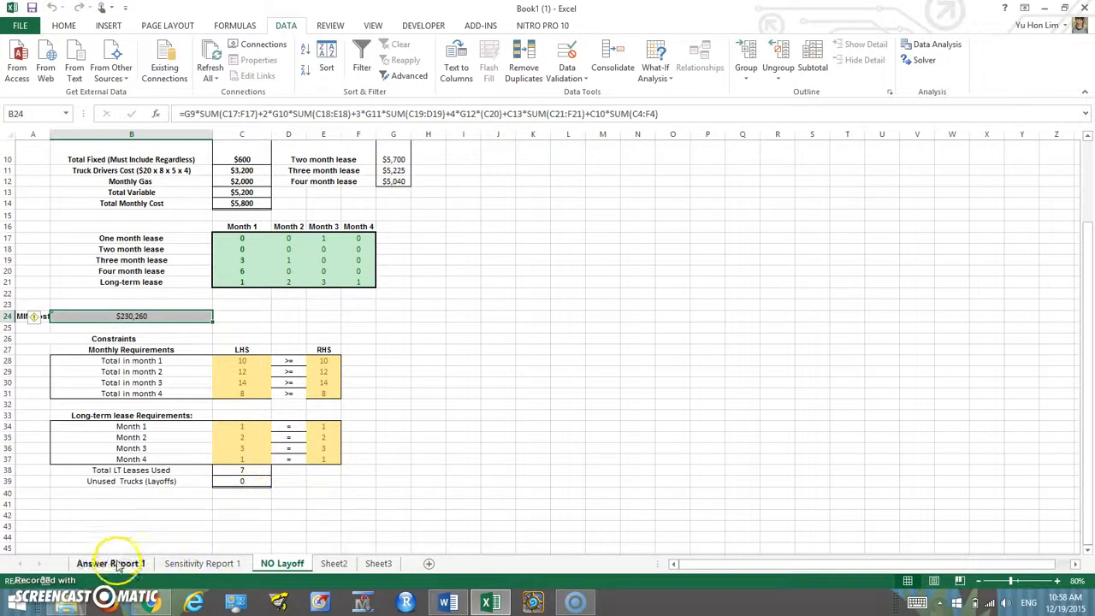
scroll(190, 477, "up", 3)
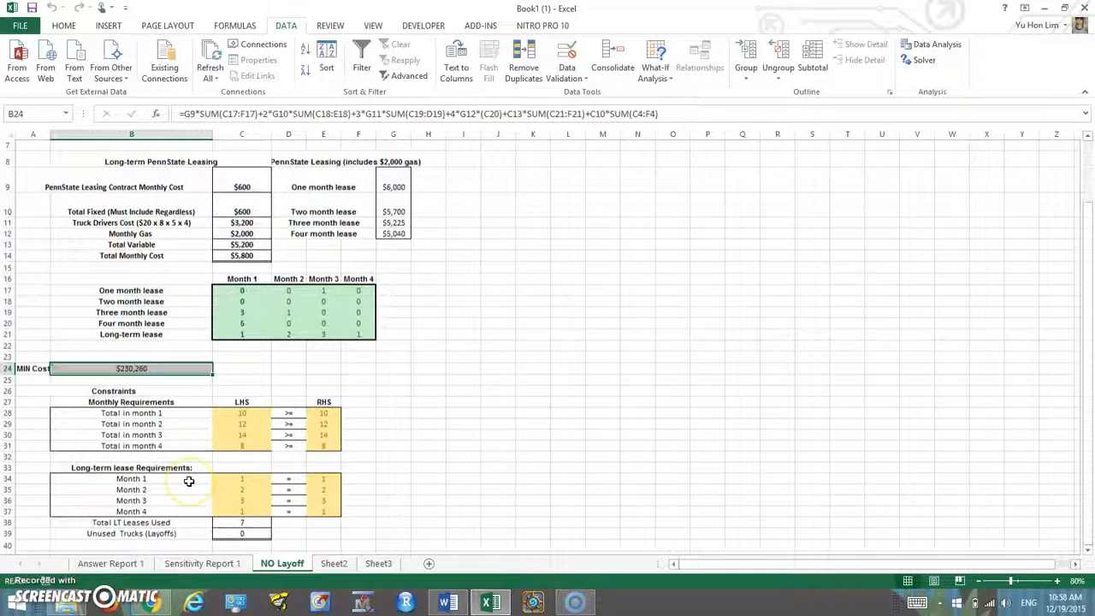
left_click(920, 60)
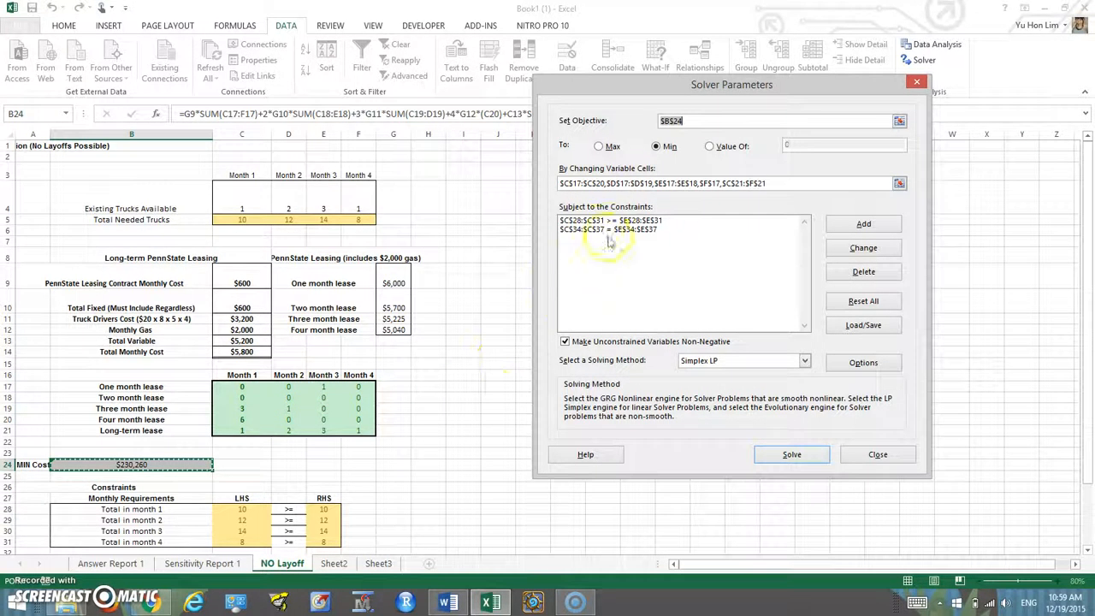
Examine the changing variable cell ranges $C$17:$C$20, $D$17:$D$19, $E$17:$E$18, $F$17 and $C$21:$F$21 in the Solver model.
left_click_drag(621, 183, 569, 189)
left_click(770, 186)
left_click(566, 182)
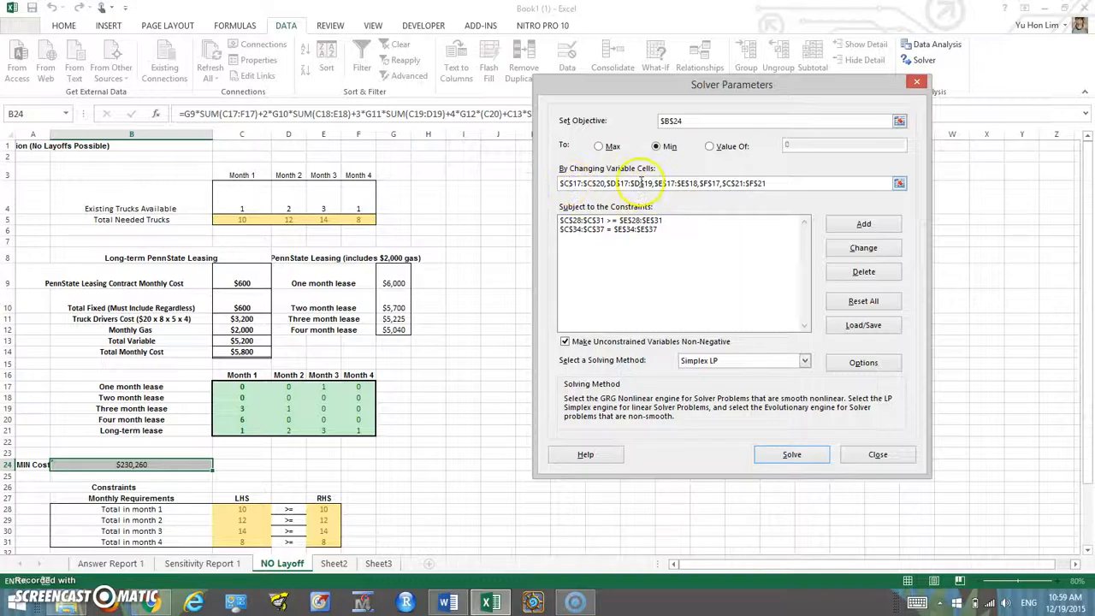
left_click(571, 185)
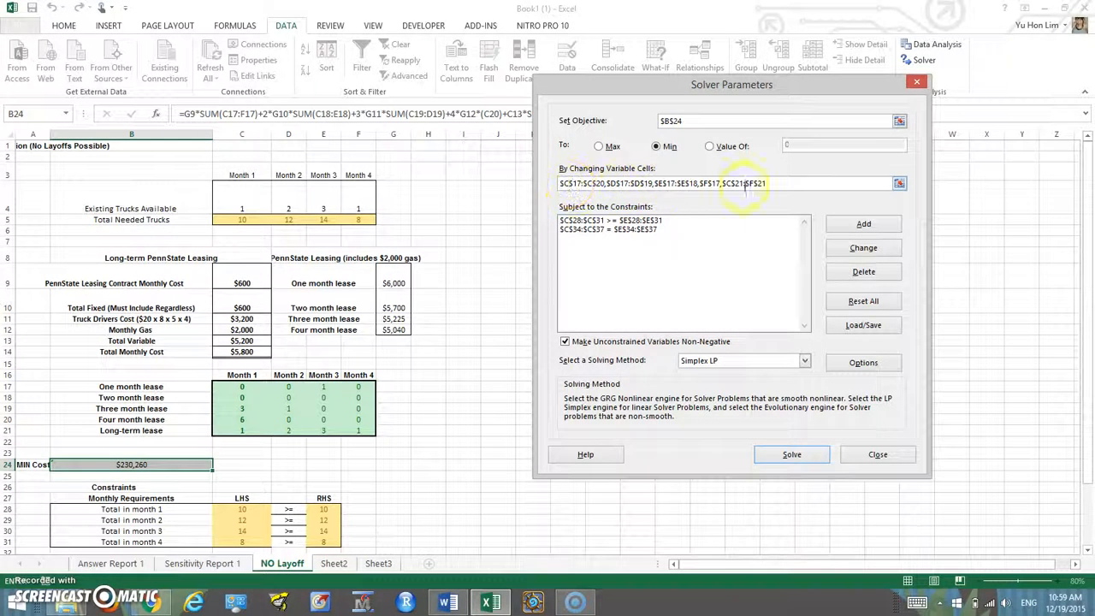
left_click(899, 185)
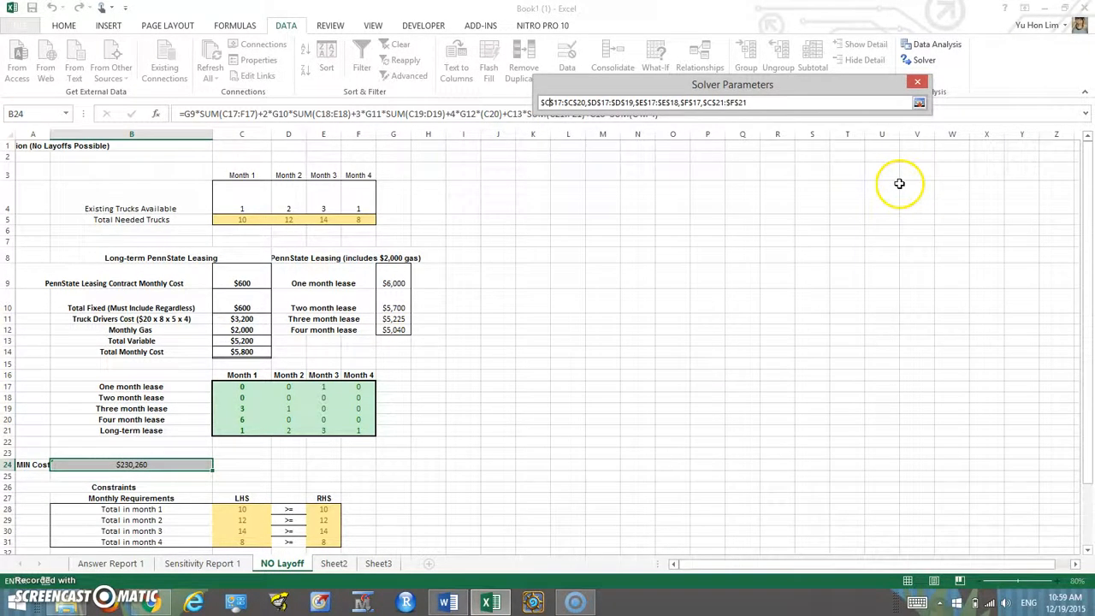
left_click(919, 101)
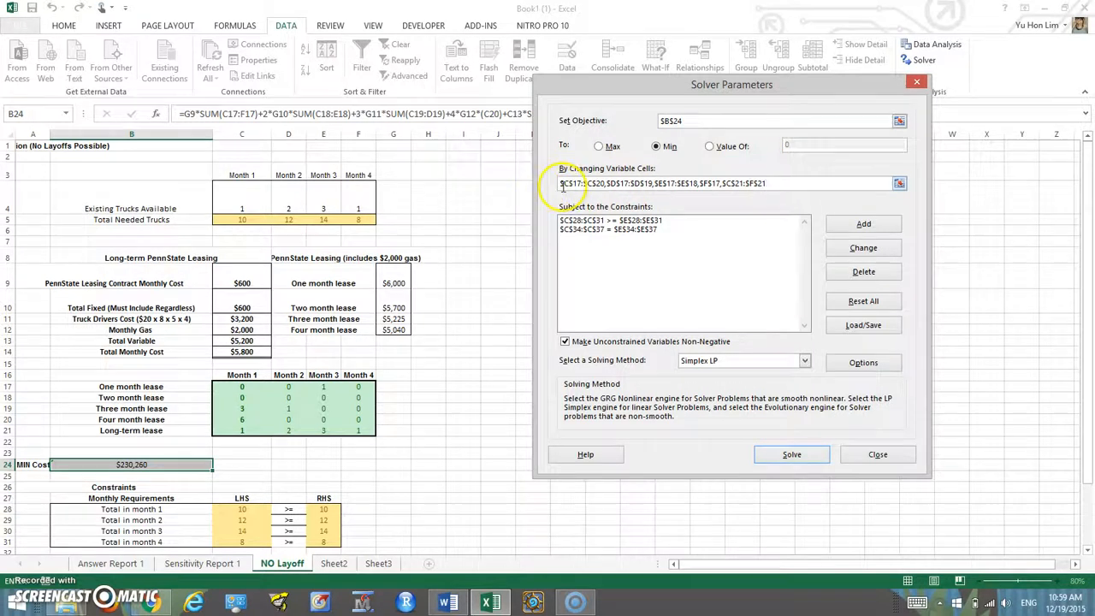
Try to reselect the changing variable cells from the green lease plan table, and close Solver without solving.
left_click_drag(563, 187, 777, 185)
left_click(303, 392)
left_click(292, 407)
left_click(236, 380)
left_click(226, 418)
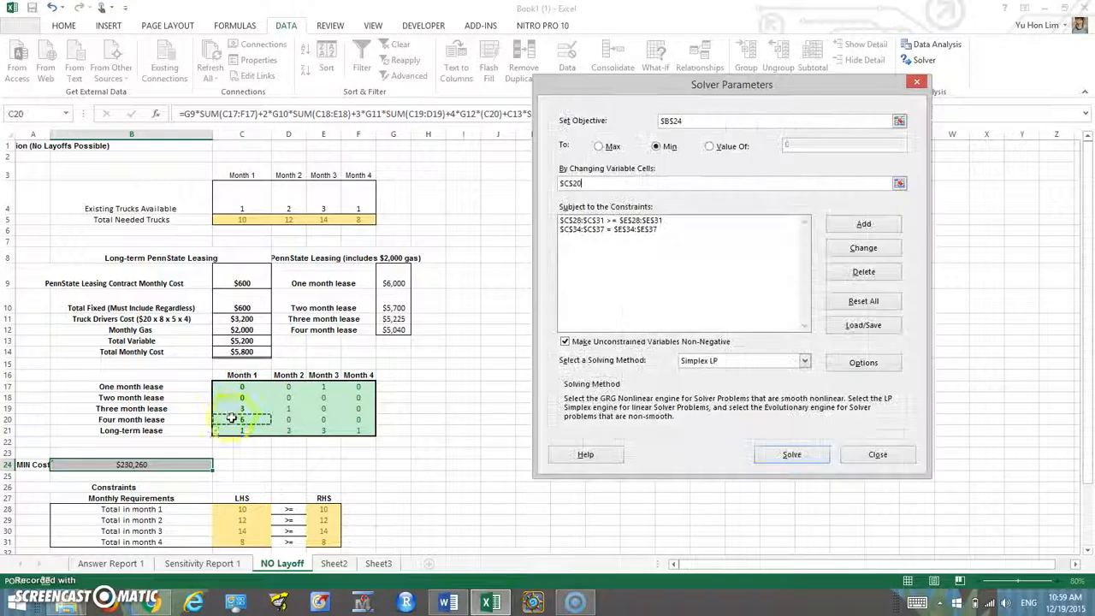
left_click(874, 458)
Review the lease plan, minimum cost and both constraint tables on the NO Layoff sheet.
left_click(553, 432)
scroll(553, 438, "down", 4)
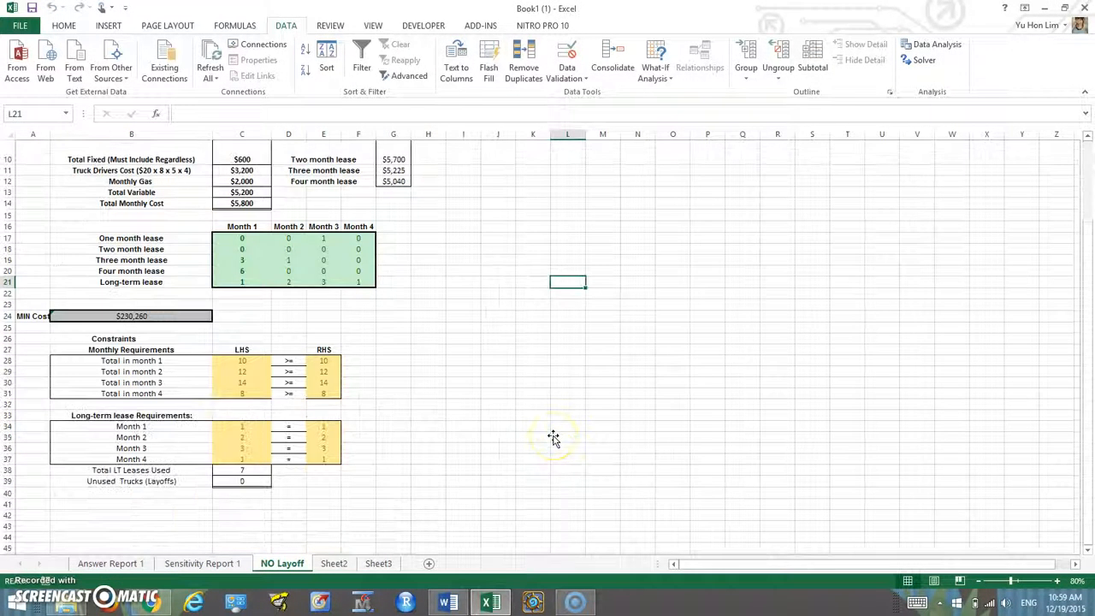
scroll(556, 435, "up", 3)
scroll(561, 432, "down", 2)
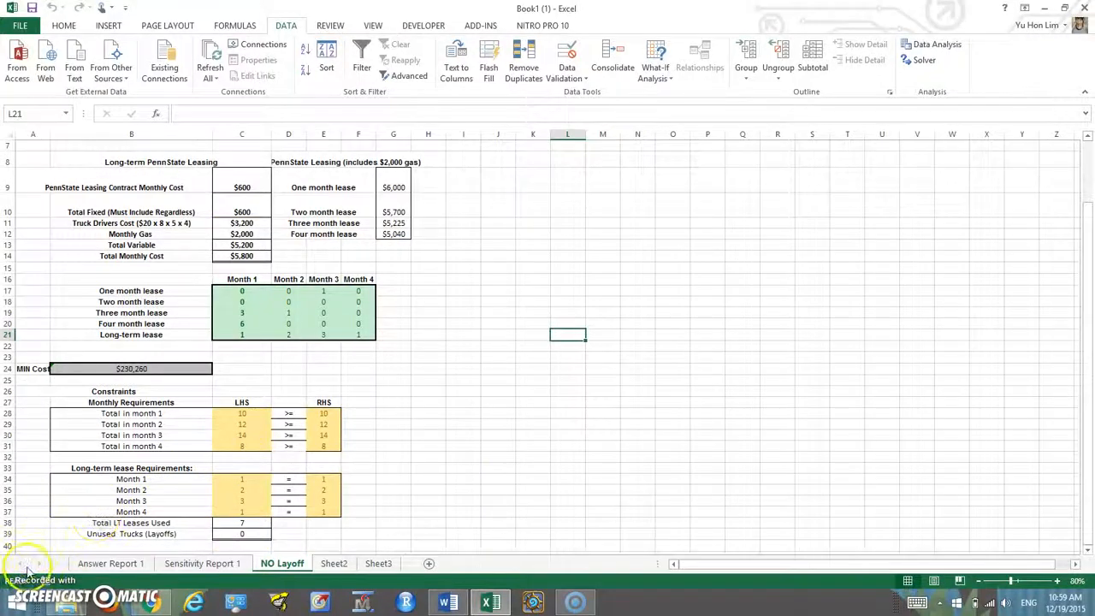